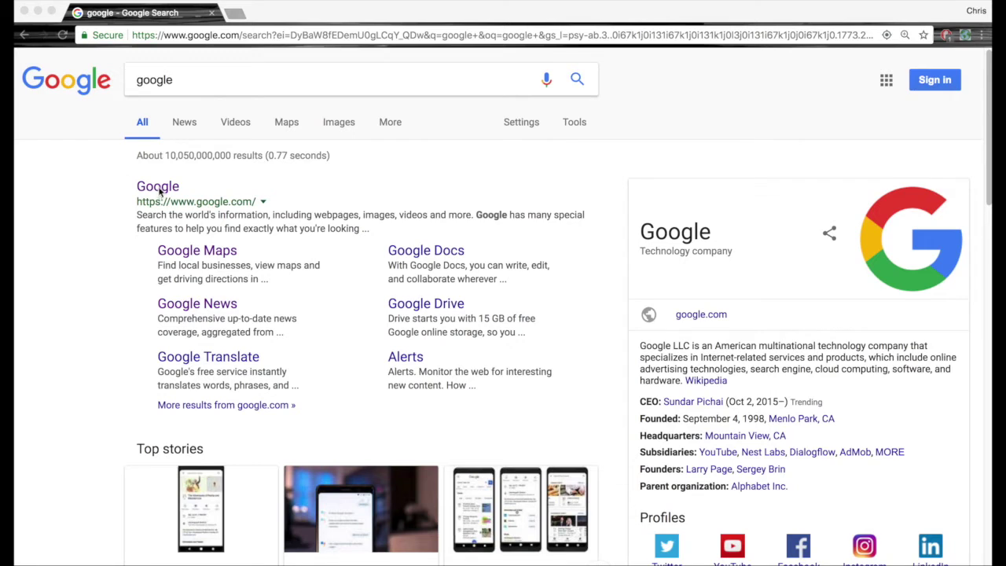
Open the Google homepage from the search results and sign in with the saved university account.
click(158, 188)
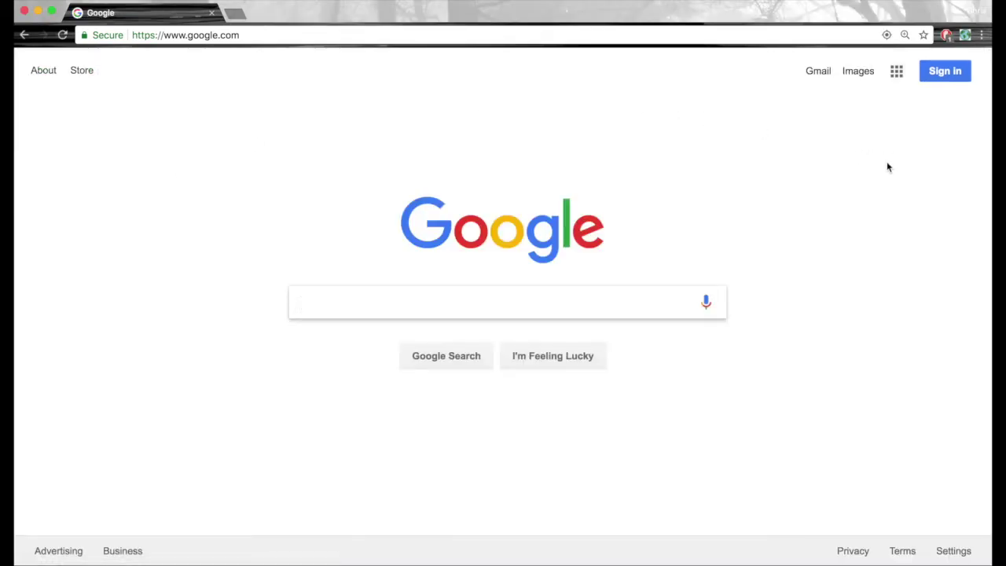
click(946, 79)
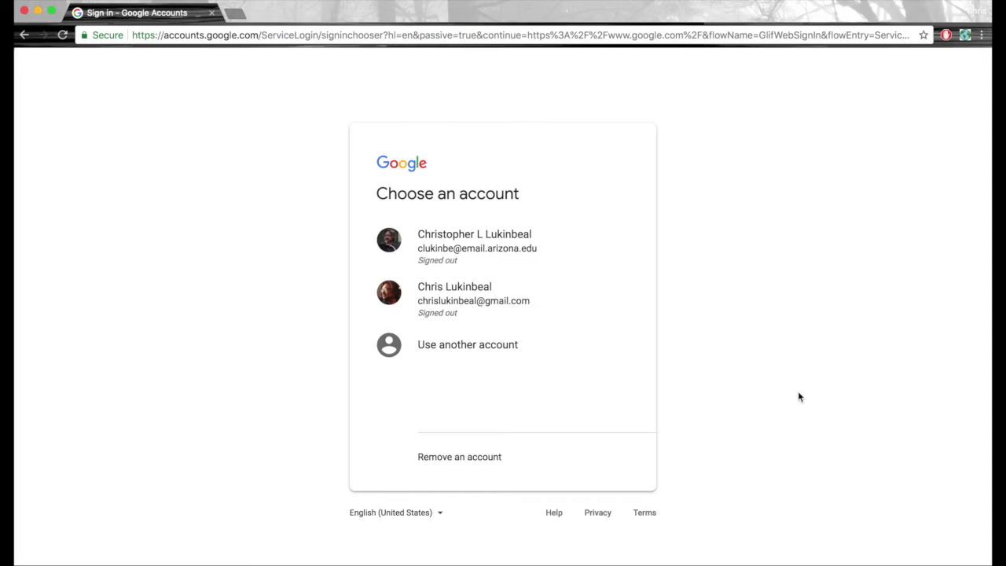
click(505, 258)
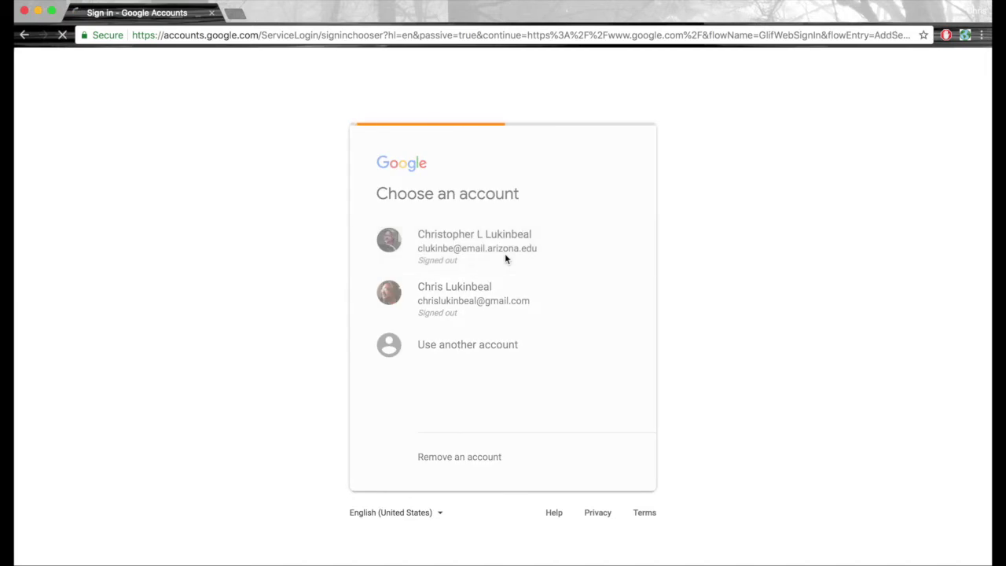
click(59, 272)
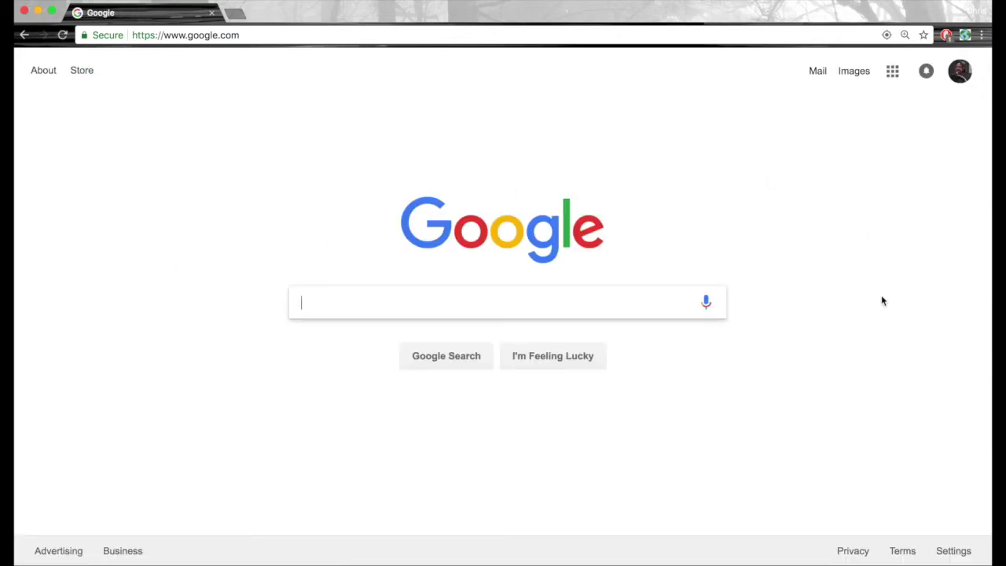
Search Google for mymaps and open the My Maps site.
text(my)
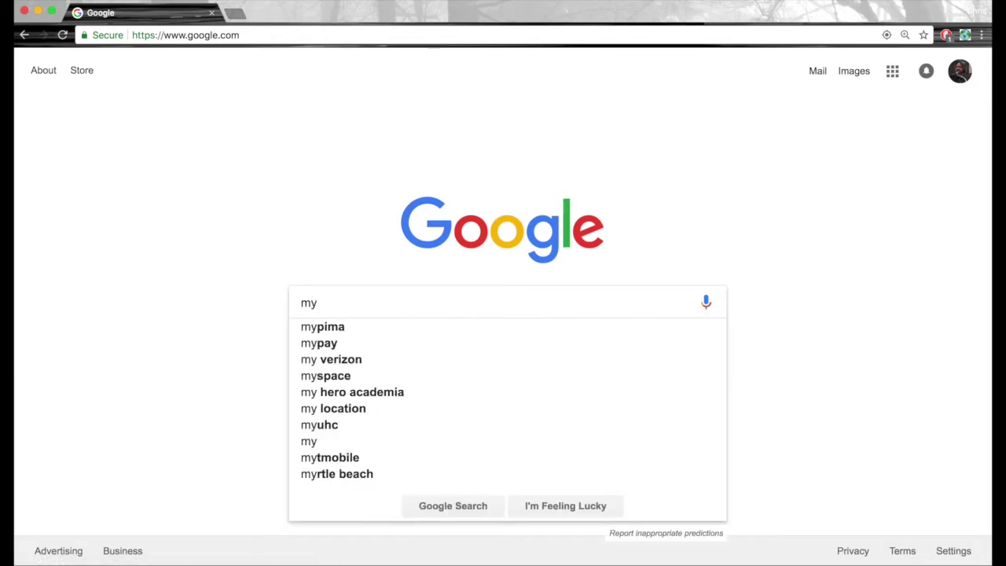
text(maps)
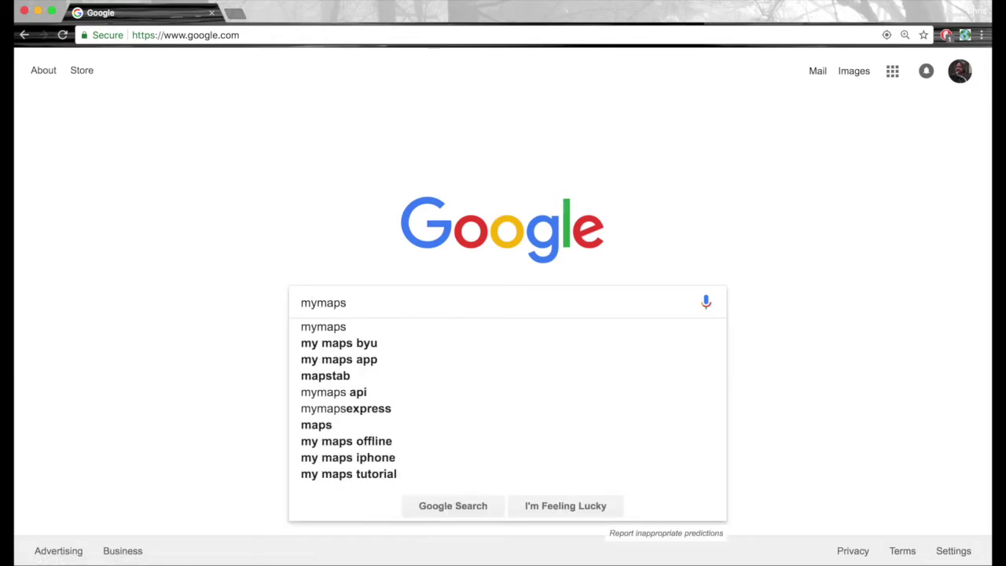
key(Return)
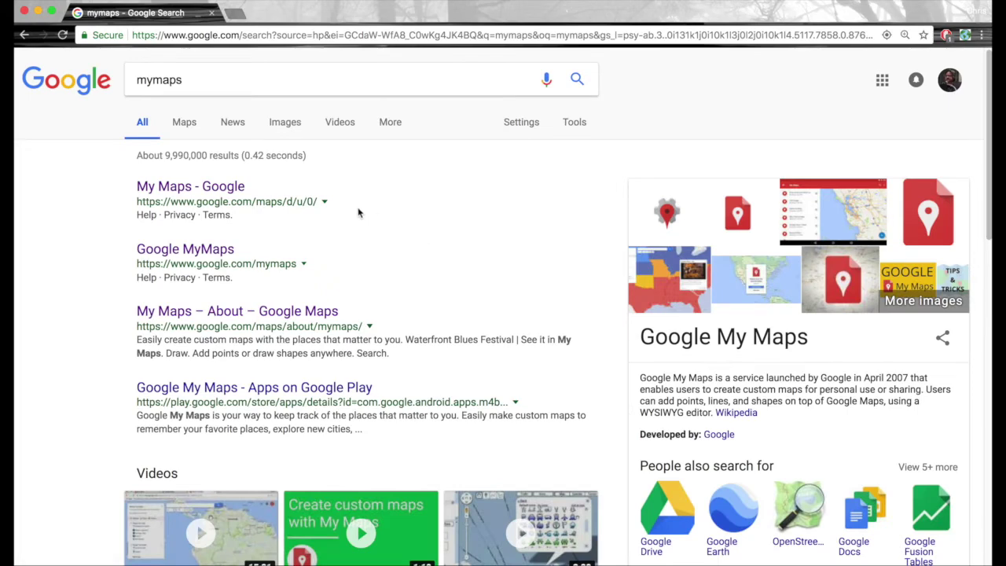
click(231, 195)
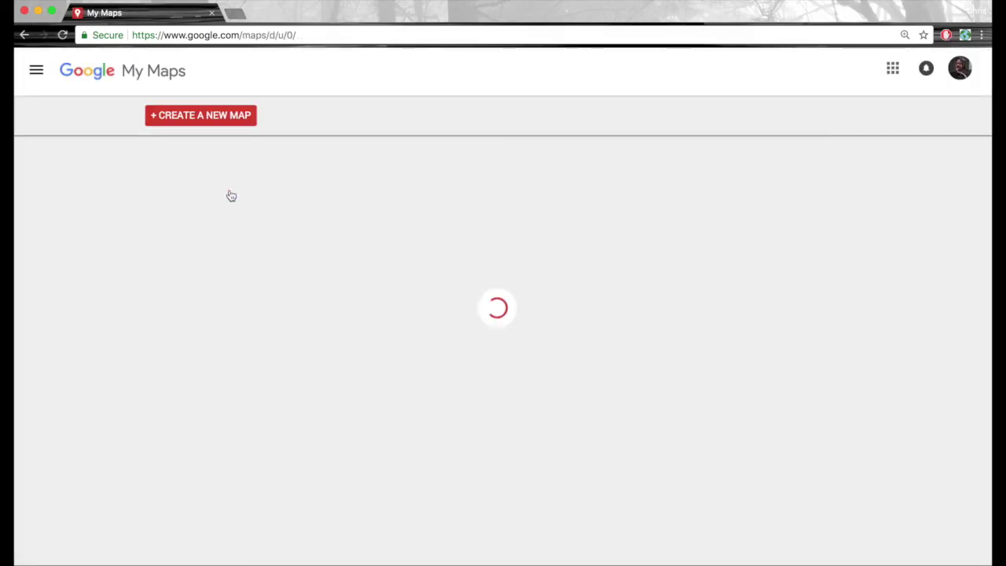
right_click(230, 191)
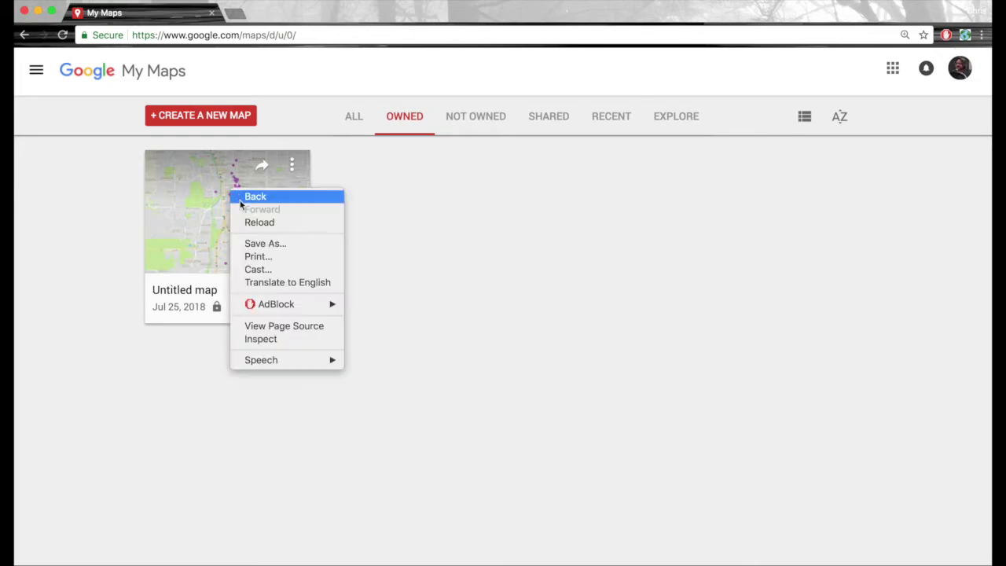
click(460, 213)
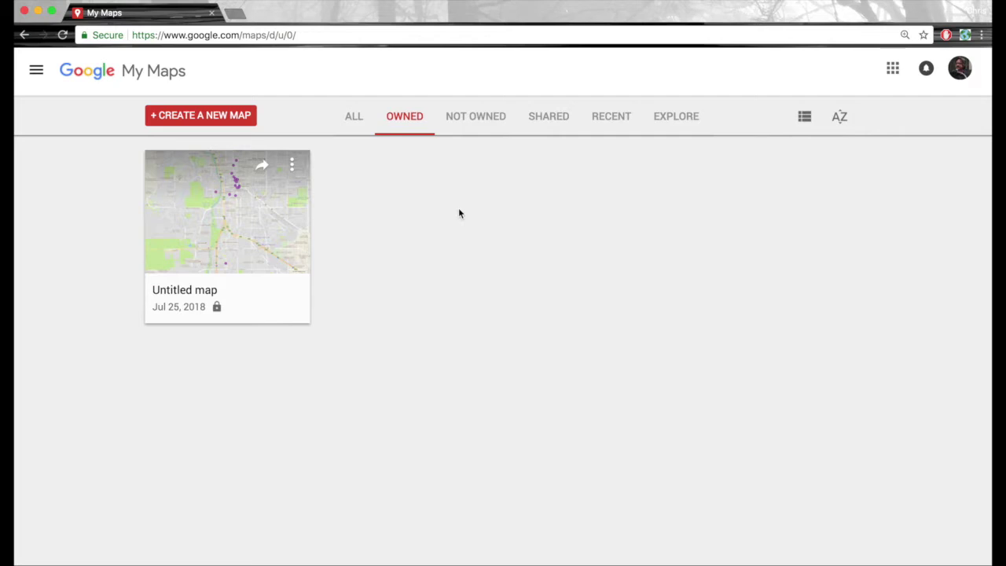
Create a new blank map and look over its world and North America extents.
click(223, 117)
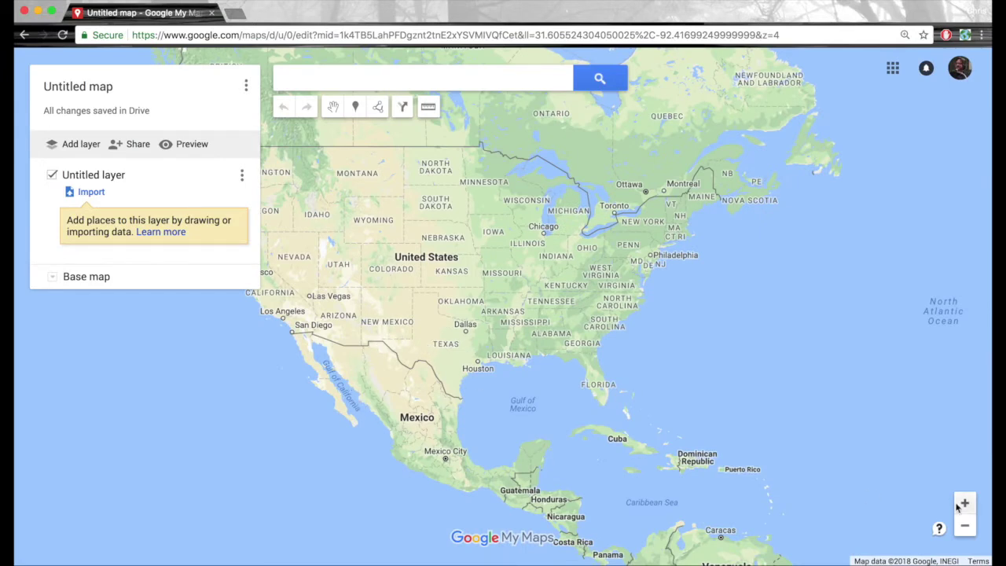
click(968, 531)
click(965, 525)
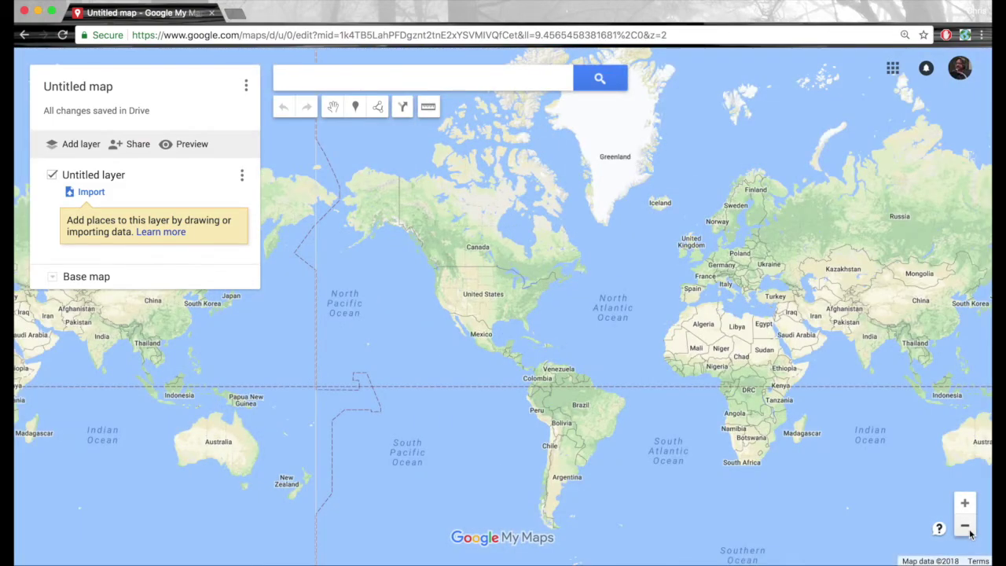
click(966, 506)
click(967, 506)
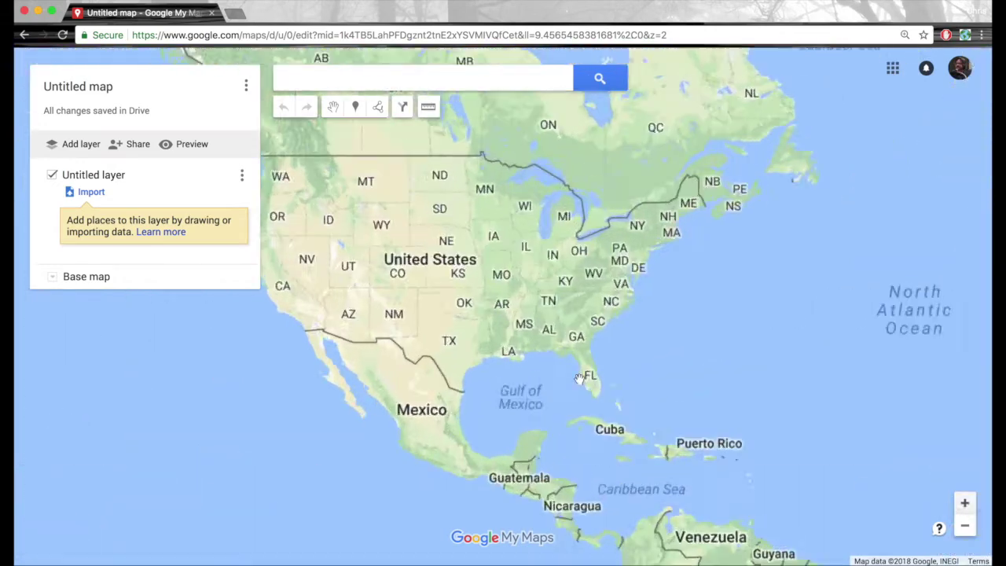
Search the map for tucson and add the found place as a marker to the untitled layer.
click(330, 81)
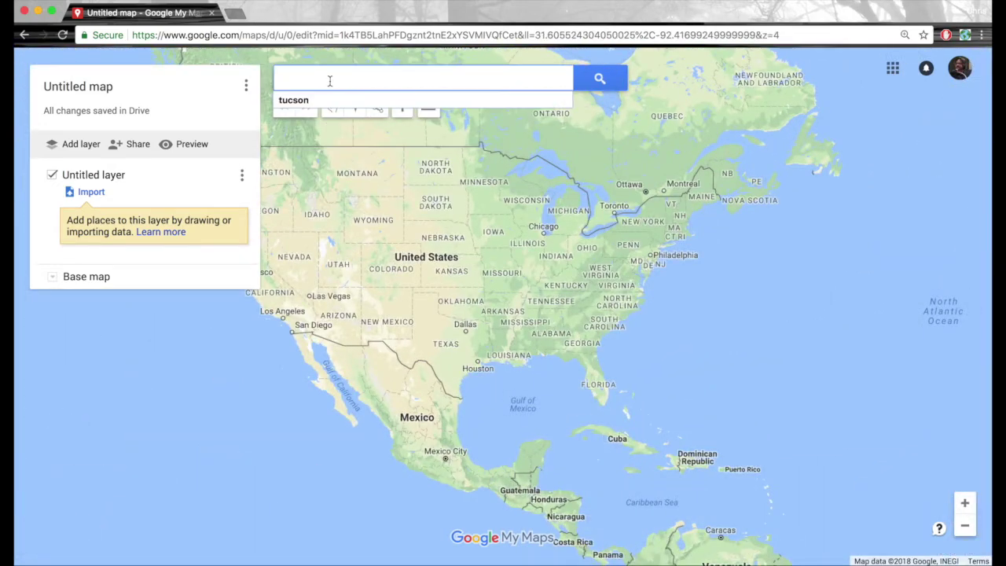
click(315, 104)
click(595, 80)
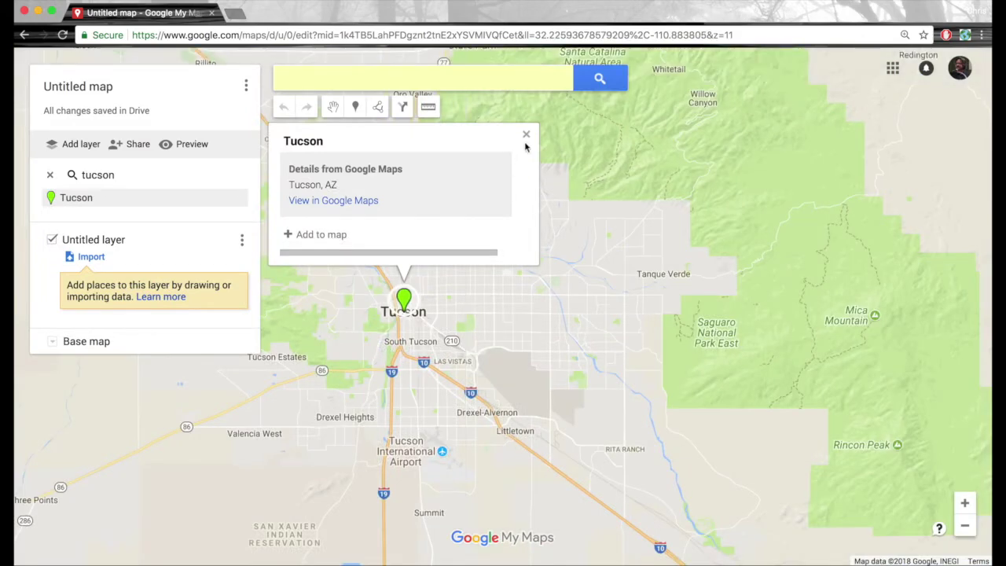
click(527, 133)
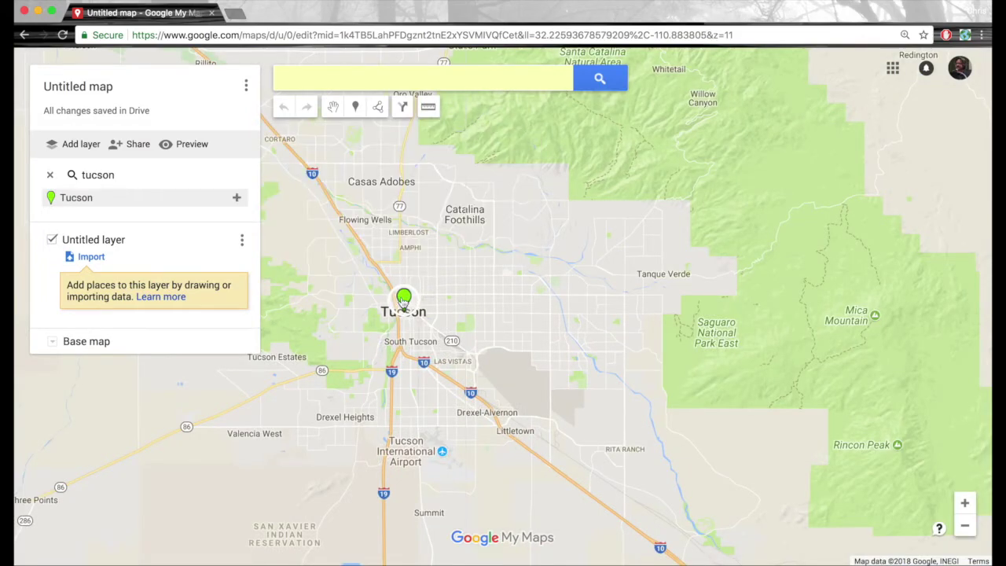
click(236, 197)
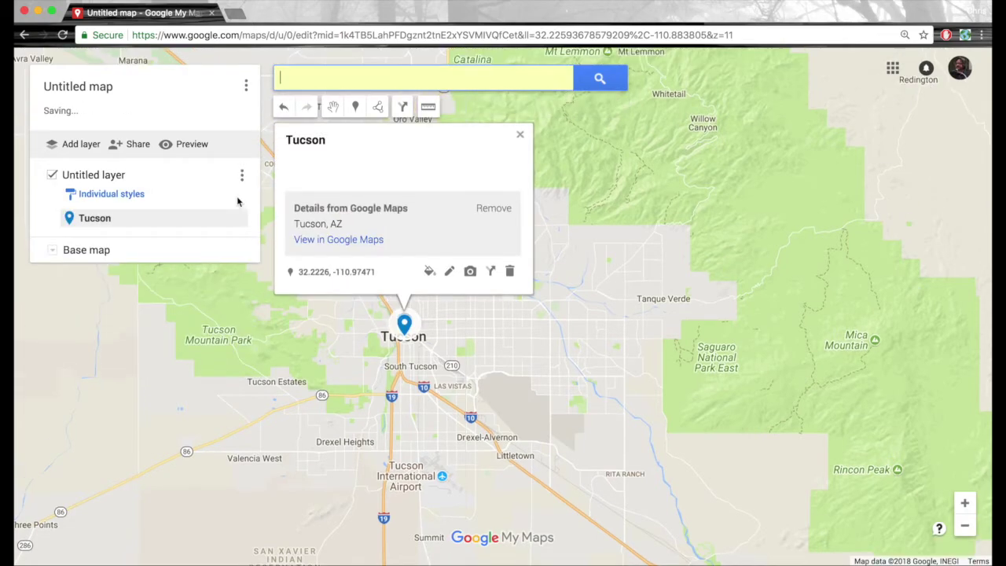
click(519, 135)
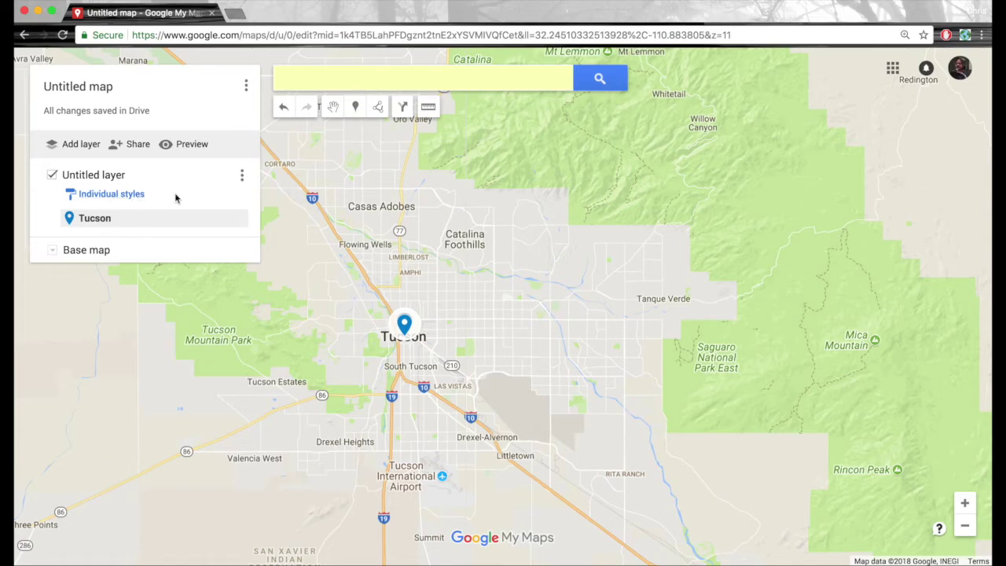
Delete the untitled layer that holds the Tucson marker.
click(242, 175)
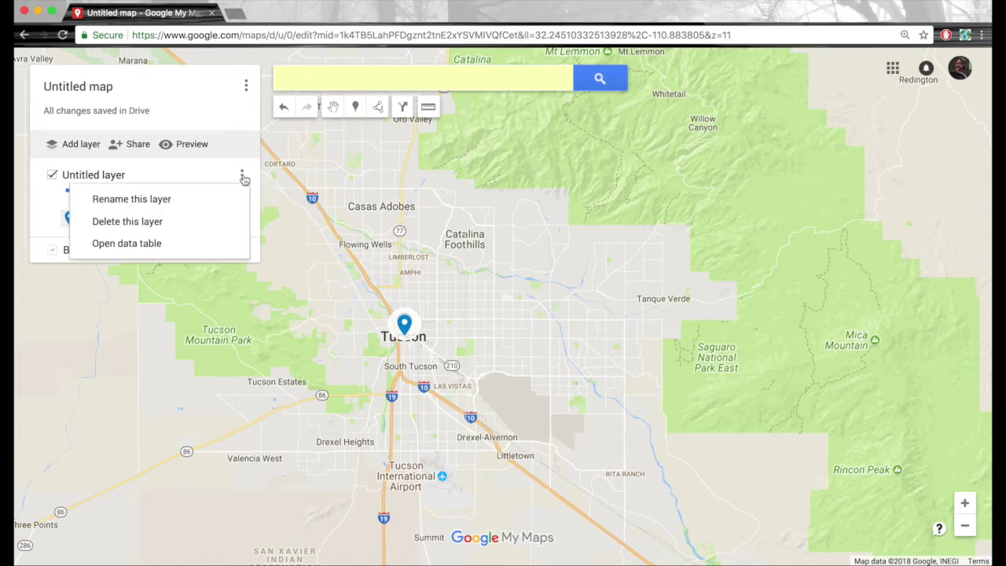
click(181, 227)
click(454, 330)
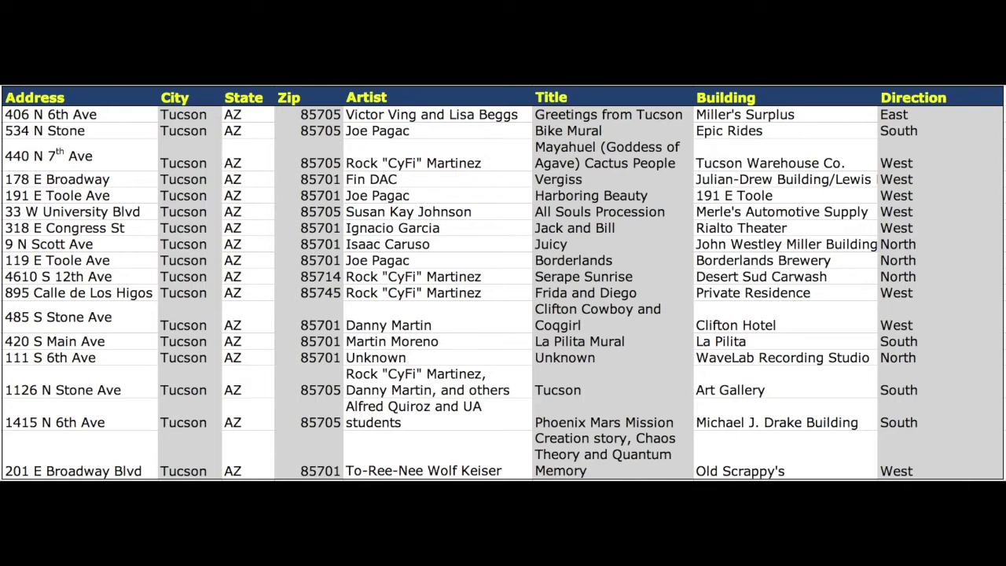
Switch to the mural spreadsheet and highlight the Address through Zip headers, followed by the Artist and Title headers.
drag(97, 98, 308, 97)
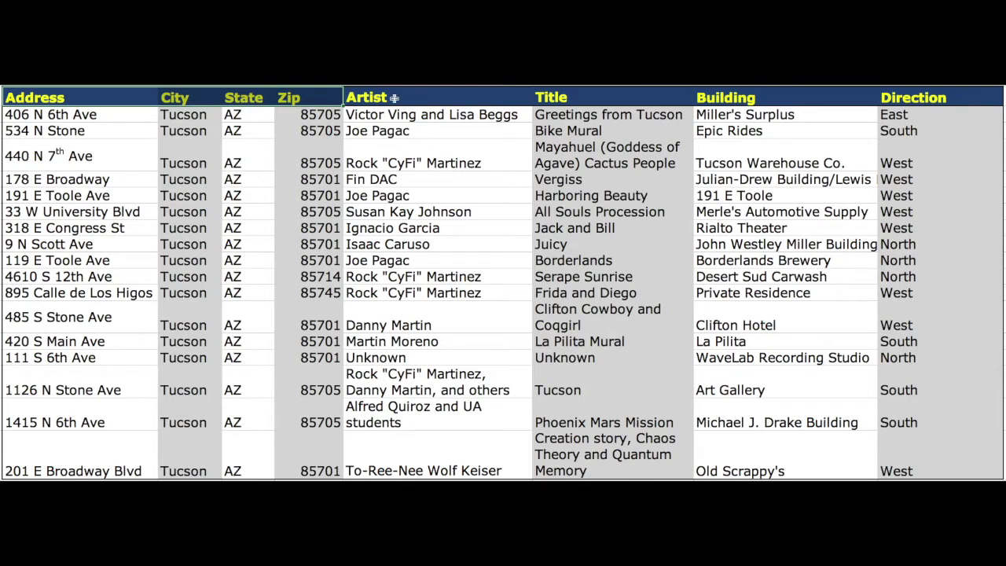
click(417, 96)
drag(416, 96, 558, 96)
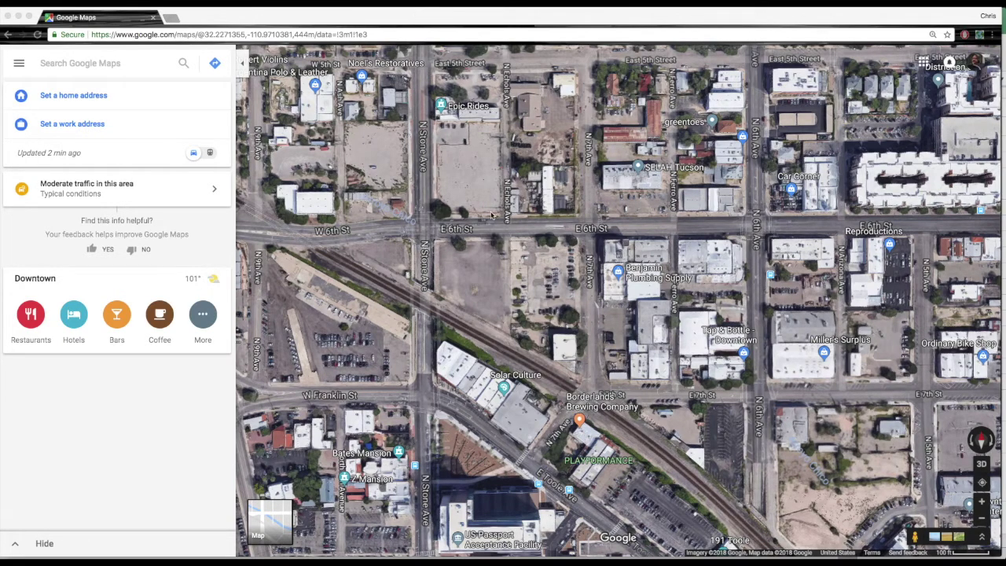
In Google Maps, view the bike mural beside Epic Rides in Street View, look around it and return to the satellite map.
click(915, 539)
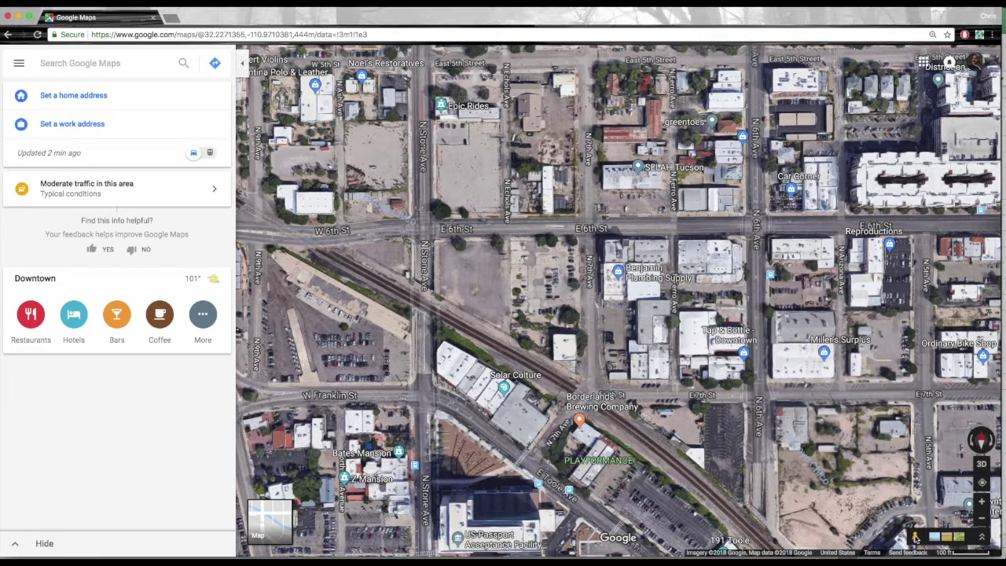
drag(915, 539, 471, 189)
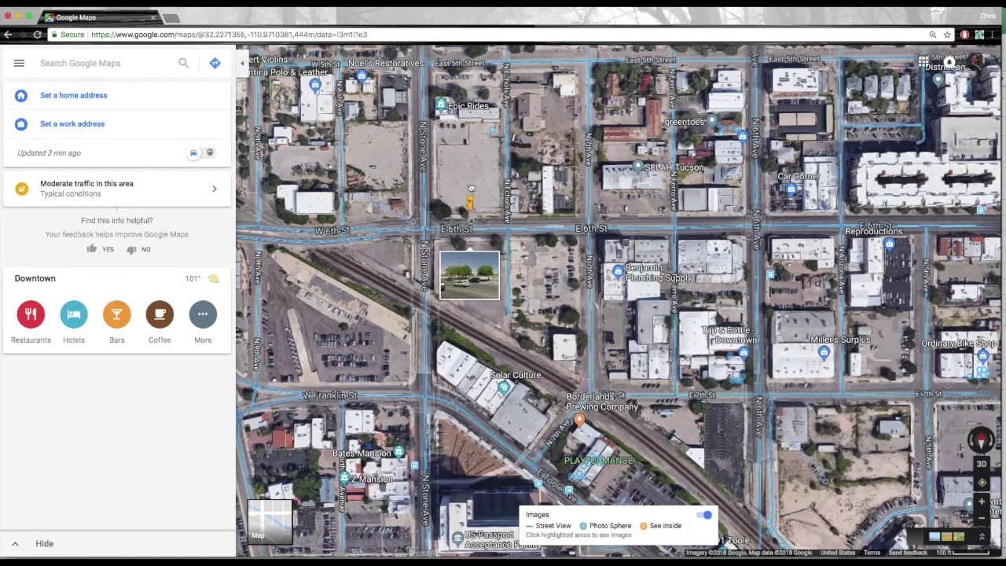
drag(471, 189, 494, 95)
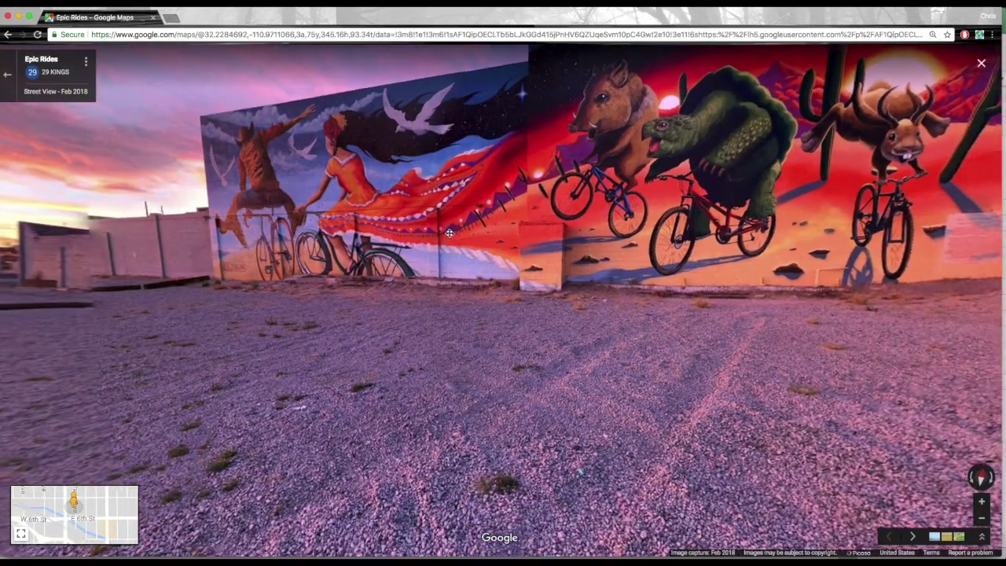
drag(450, 233, 343, 274)
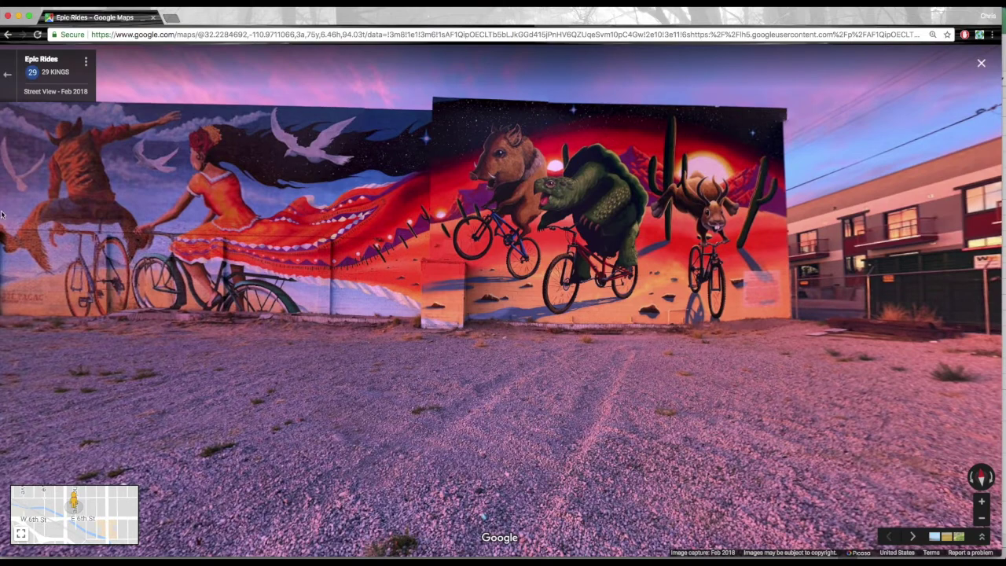
click(268, 295)
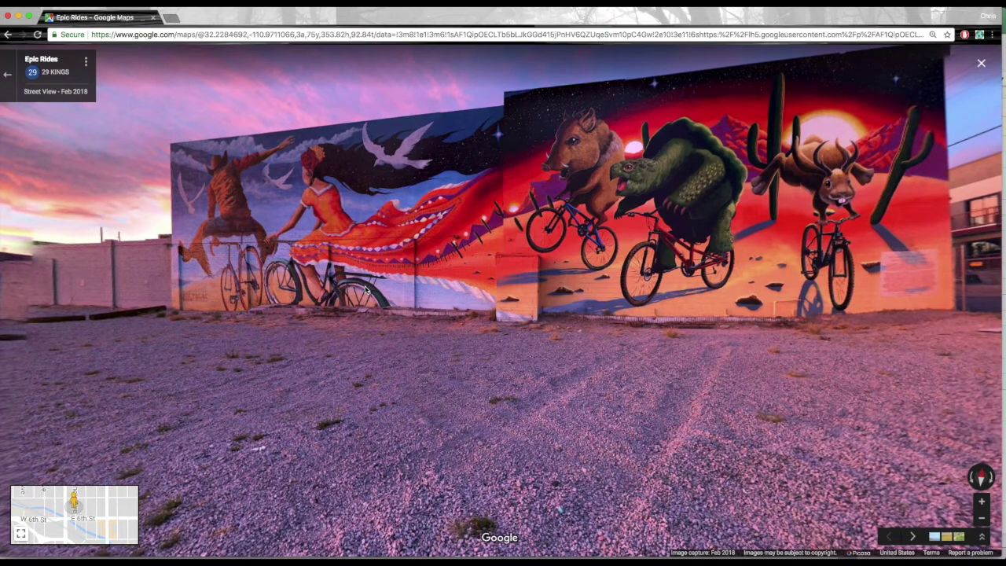
click(7, 75)
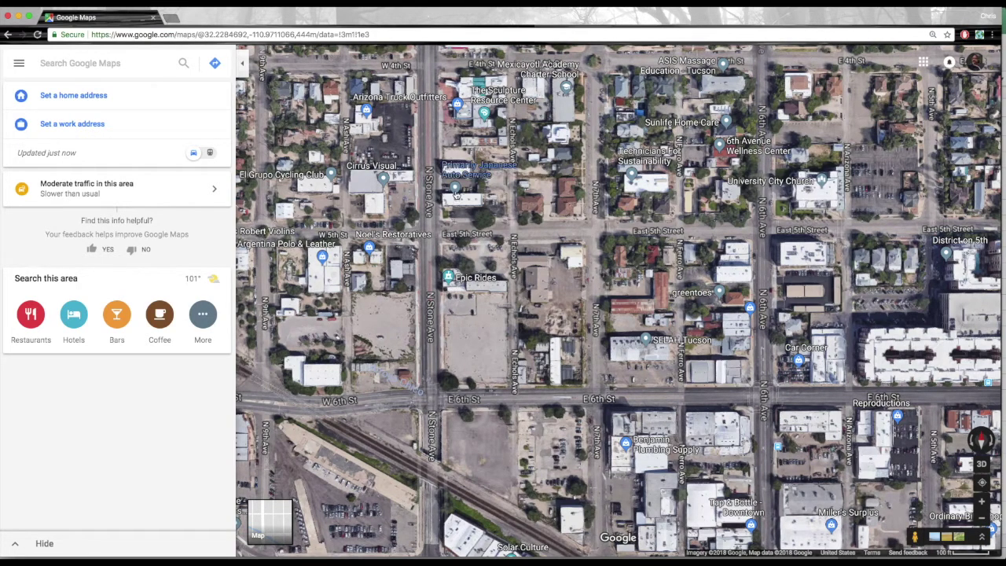
Look up the place details and address of the Primarily Japanese Auto Service building on N Stone Ave, and close them.
click(455, 190)
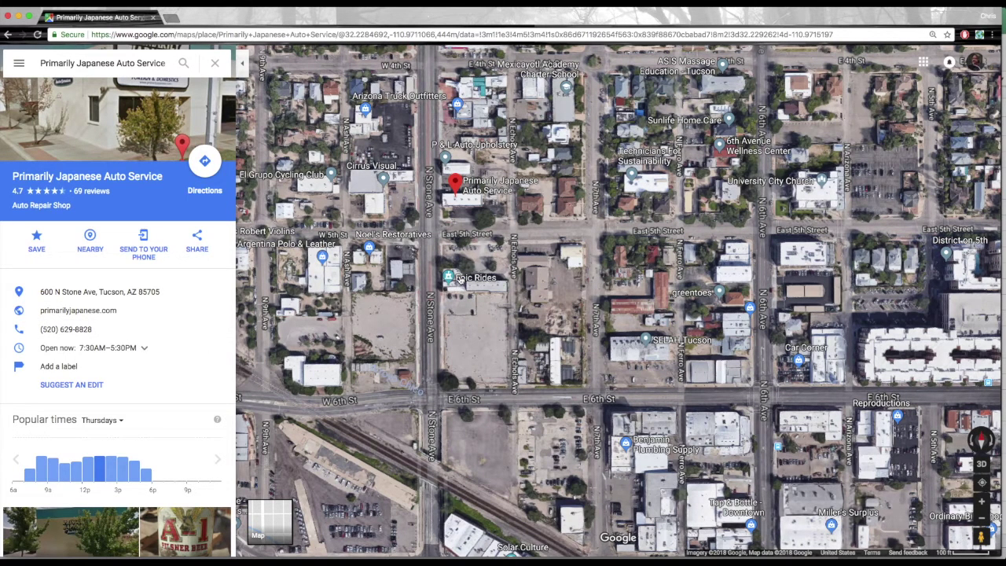
click(453, 206)
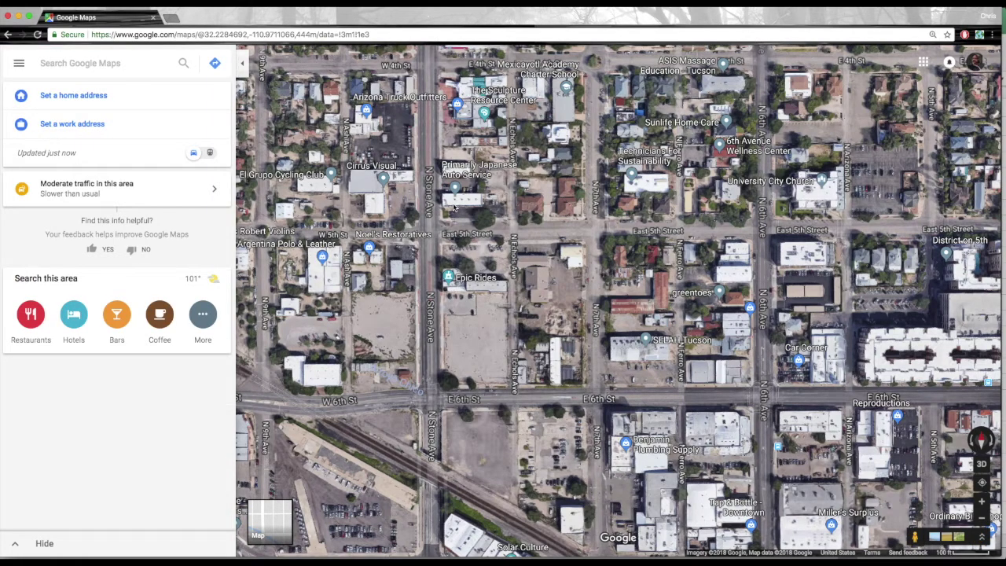
click(453, 206)
mouse_move(635, 545)
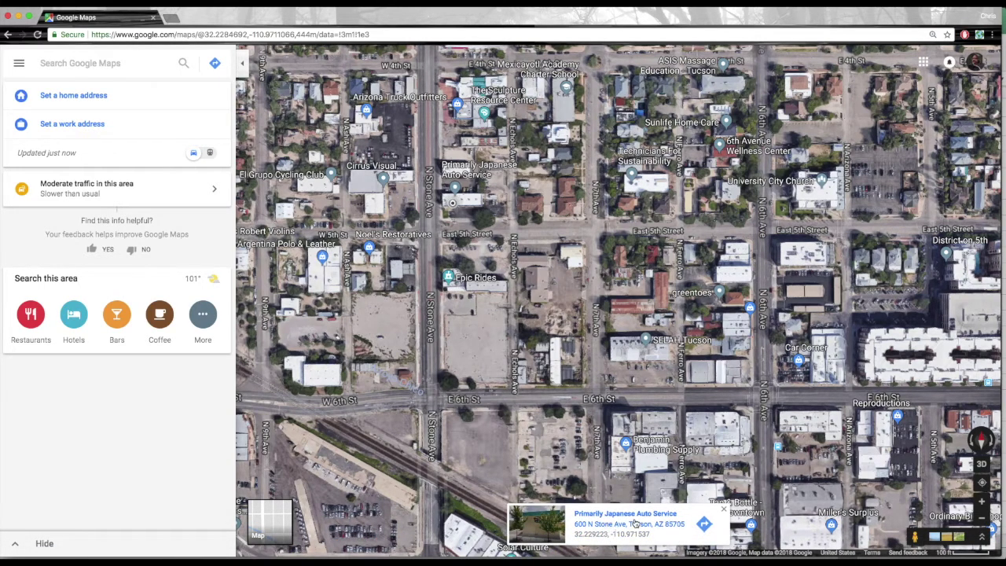
click(725, 512)
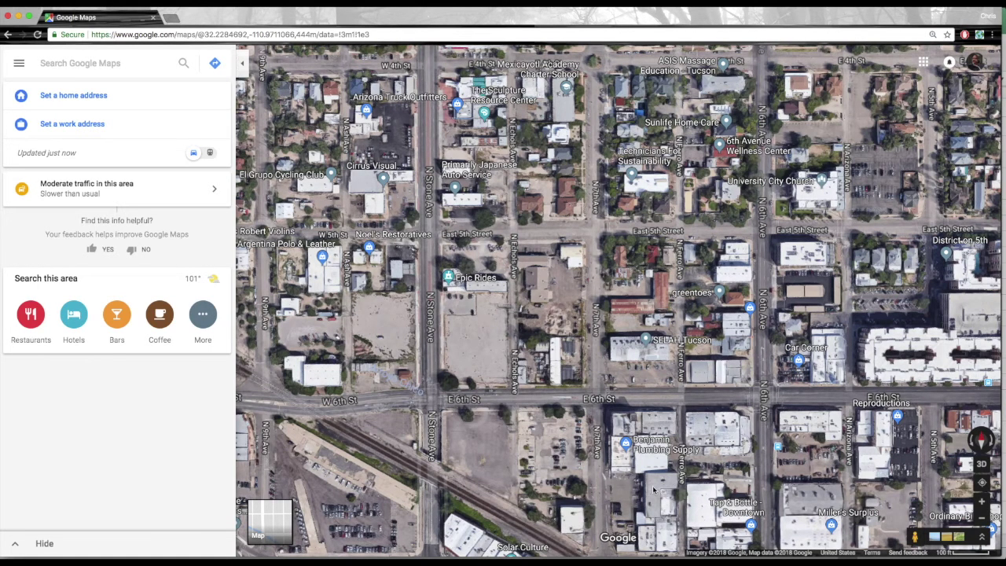
Enter Street View on N 7th Ave at E 6th St and turn to face the mural on the Tucson Warehouse building.
drag(652, 485, 640, 434)
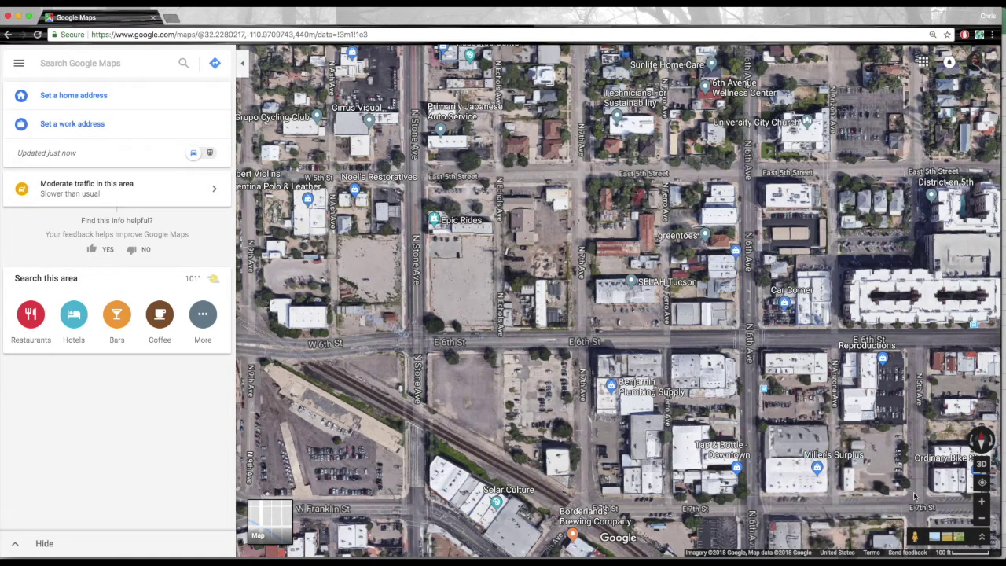
drag(914, 537, 582, 316)
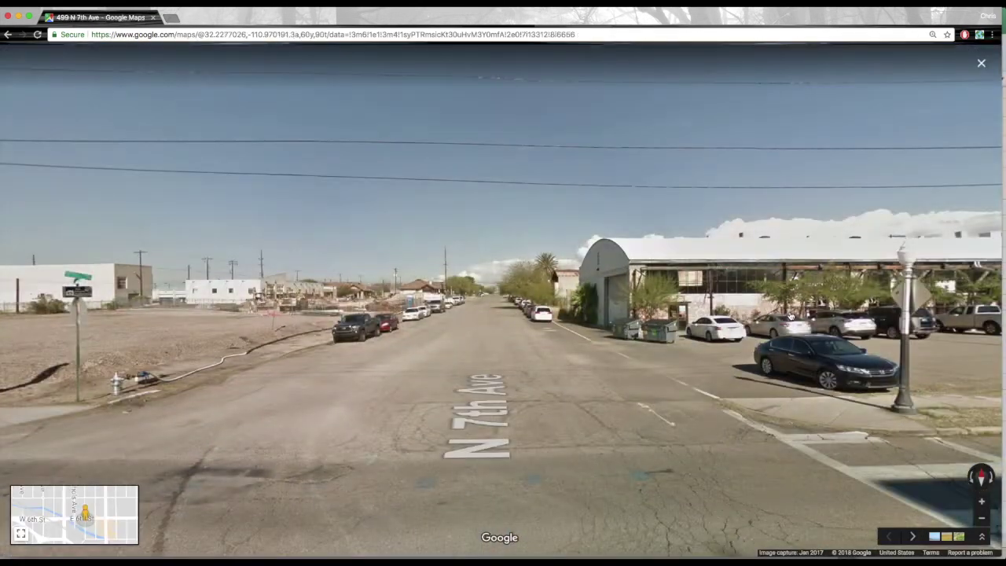
drag(790, 315, 419, 311)
click(419, 311)
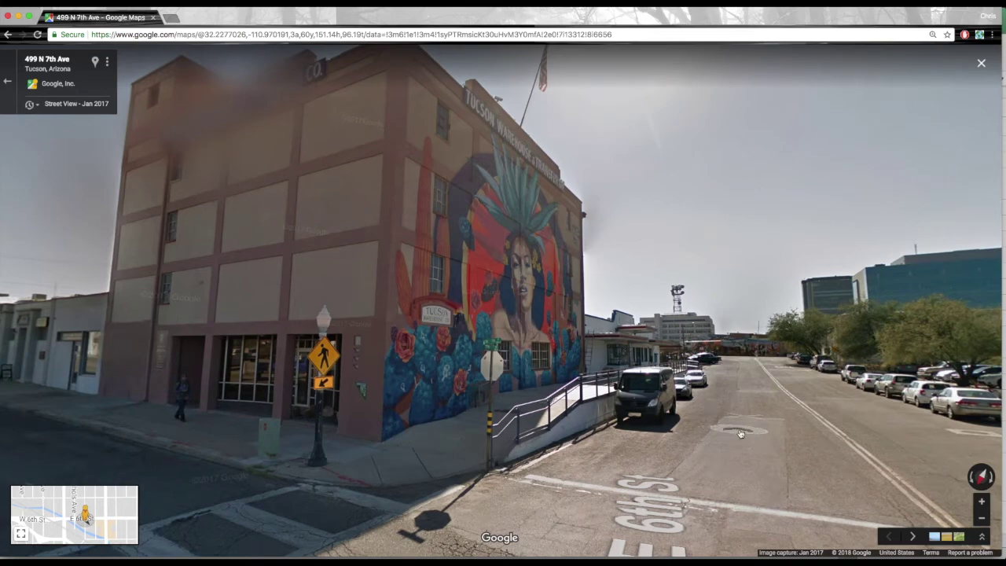
Exit Street View on N 7th Ave and return to the satellite map.
click(8, 81)
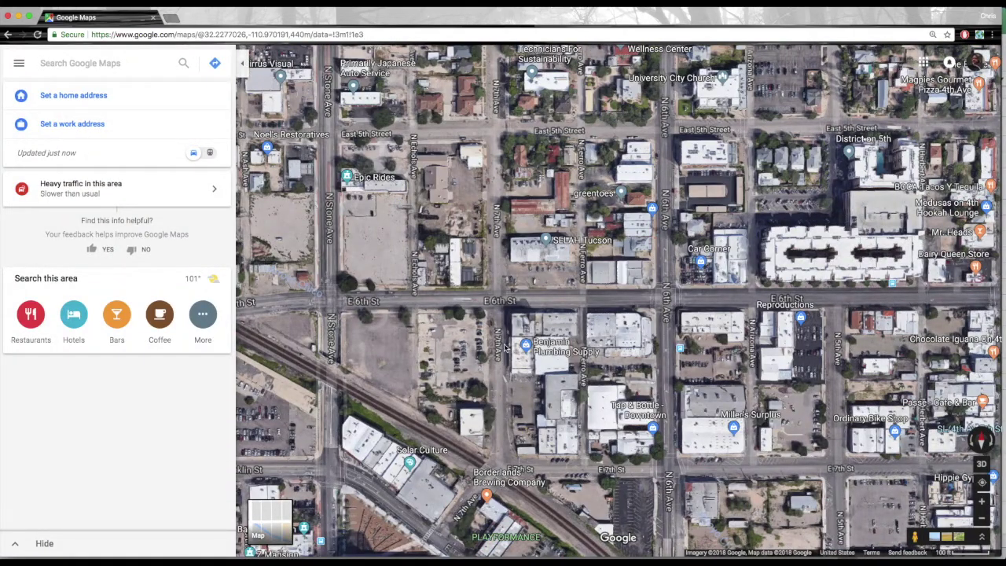
click(504, 345)
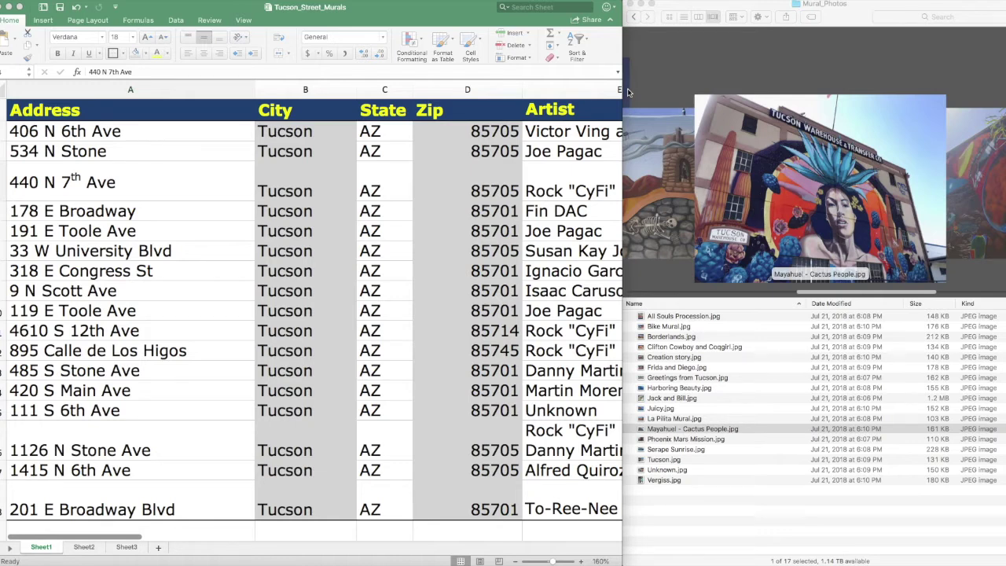
Switch to the mural spreadsheet beside the Mural_Photos folder and view the Artist, Title and Building columns.
click(578, 7)
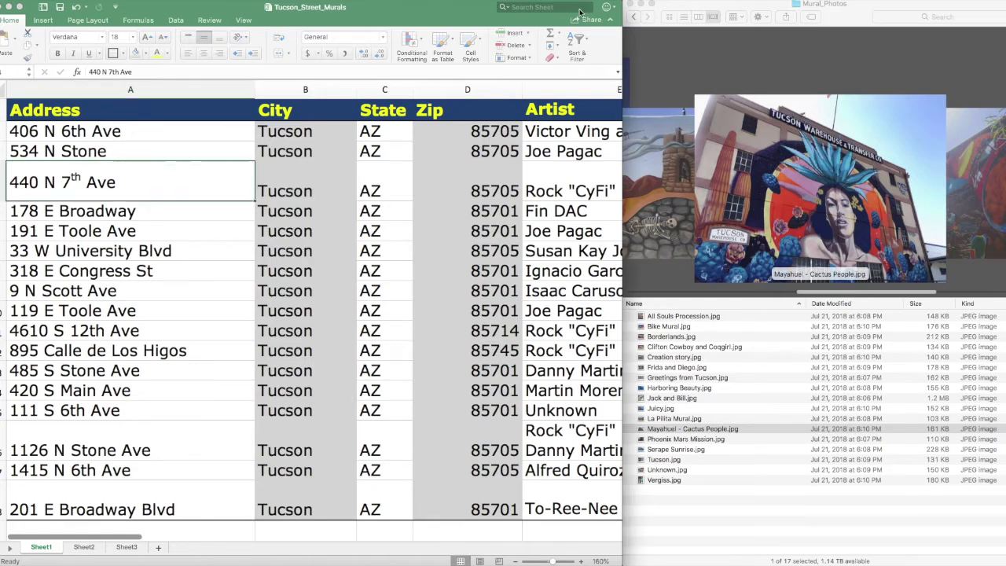
click(720, 10)
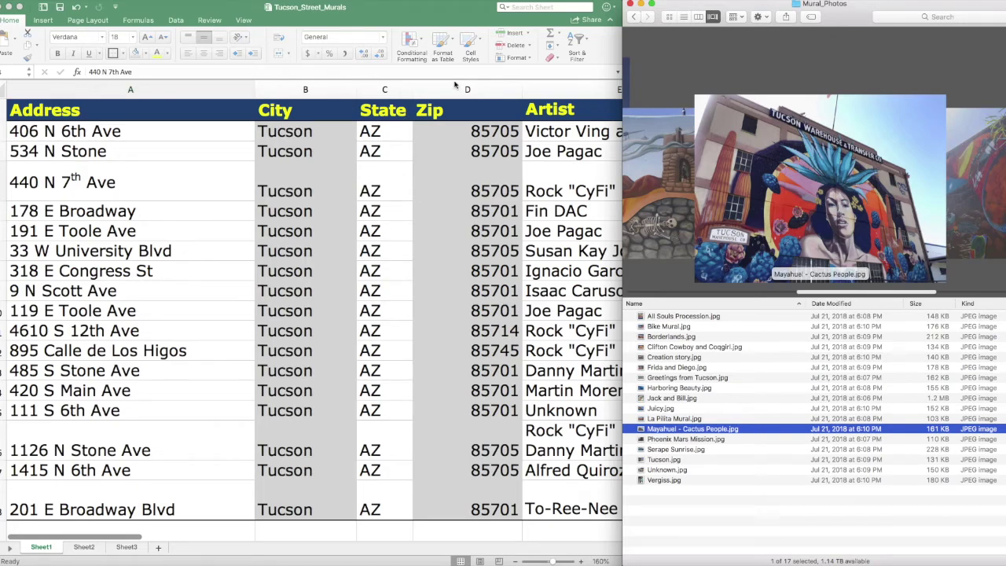
click(418, 32)
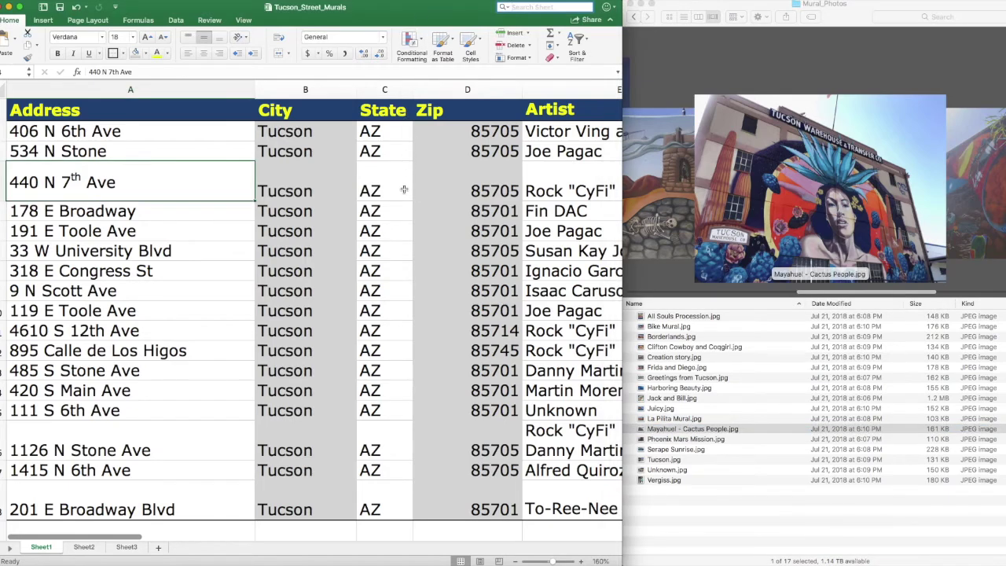
scroll(403, 189, right, 2)
scroll(403, 189, left, 2)
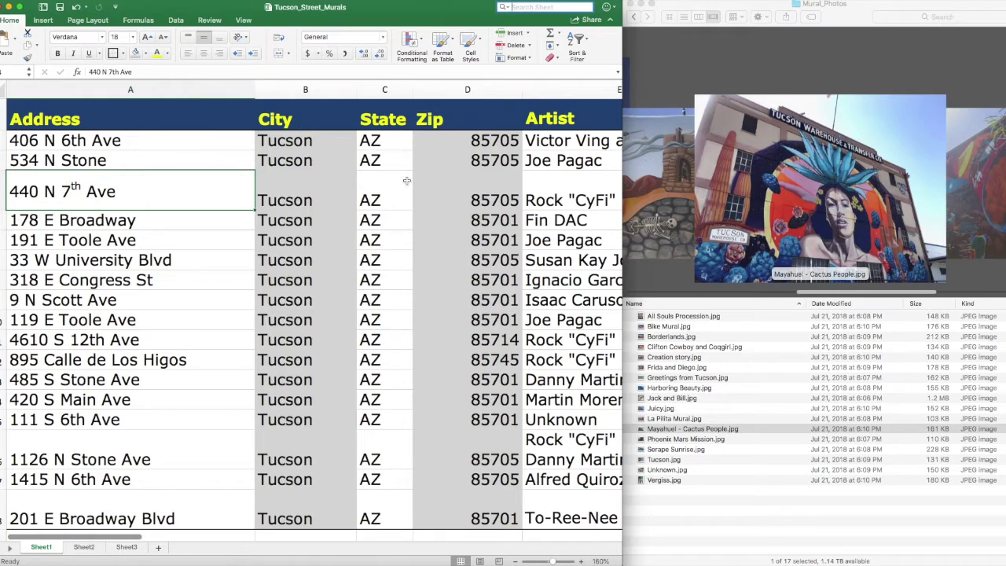
scroll(407, 180, right, 15)
scroll(407, 179, right, 3)
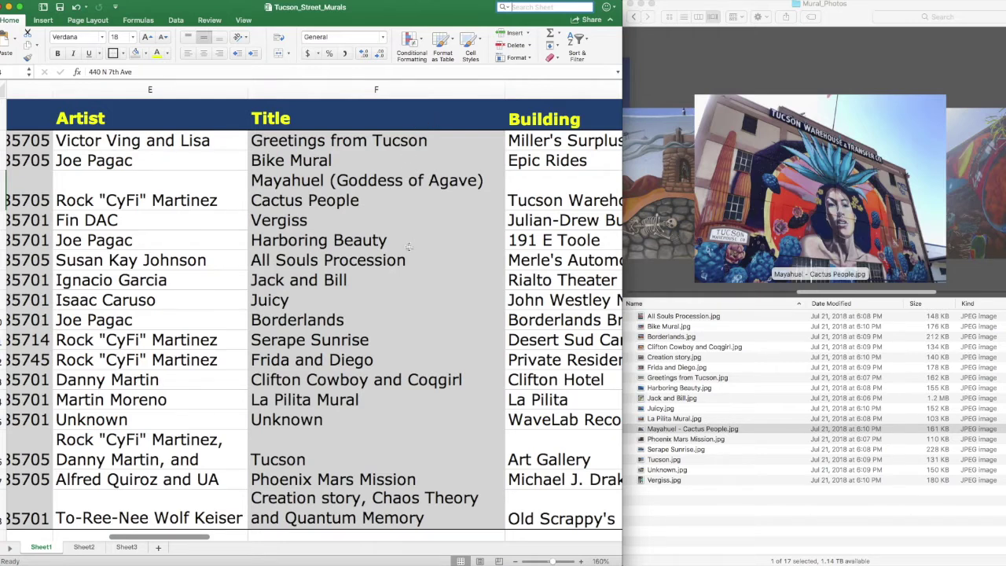
Compare mural titles in the spreadsheet's Title column with the photo file names, checking All Souls Procession and Bike Mural in both windows.
click(377, 142)
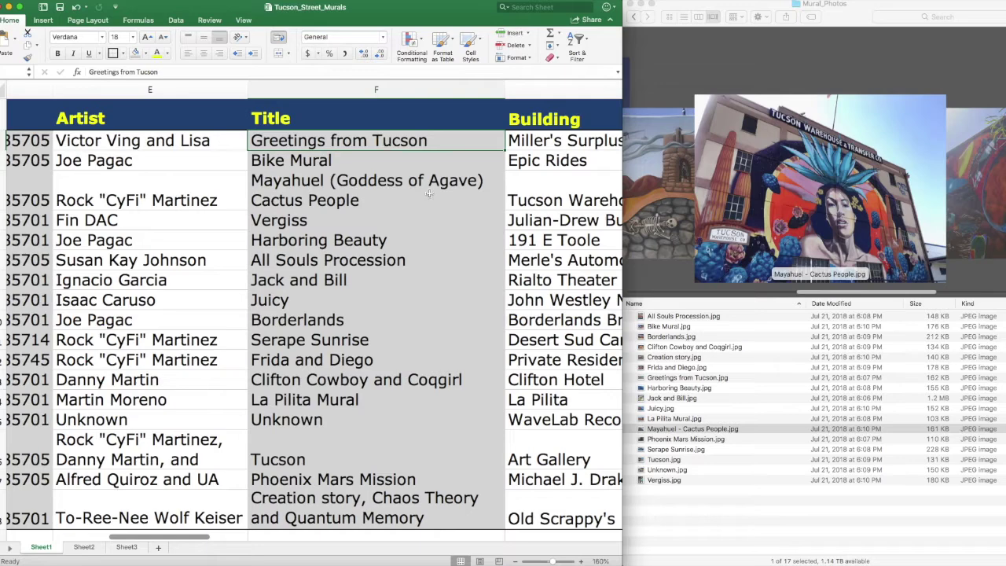
click(667, 316)
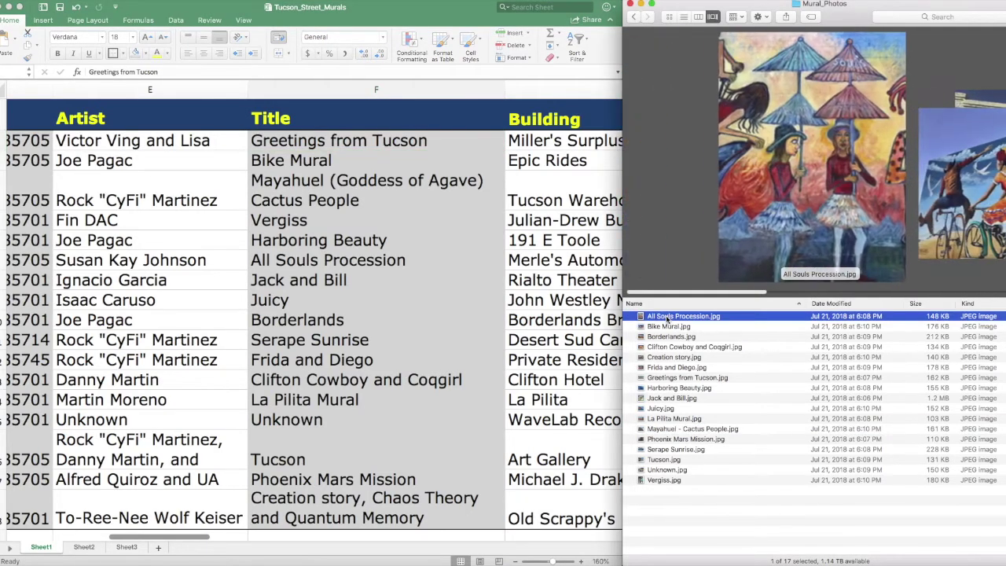
click(407, 405)
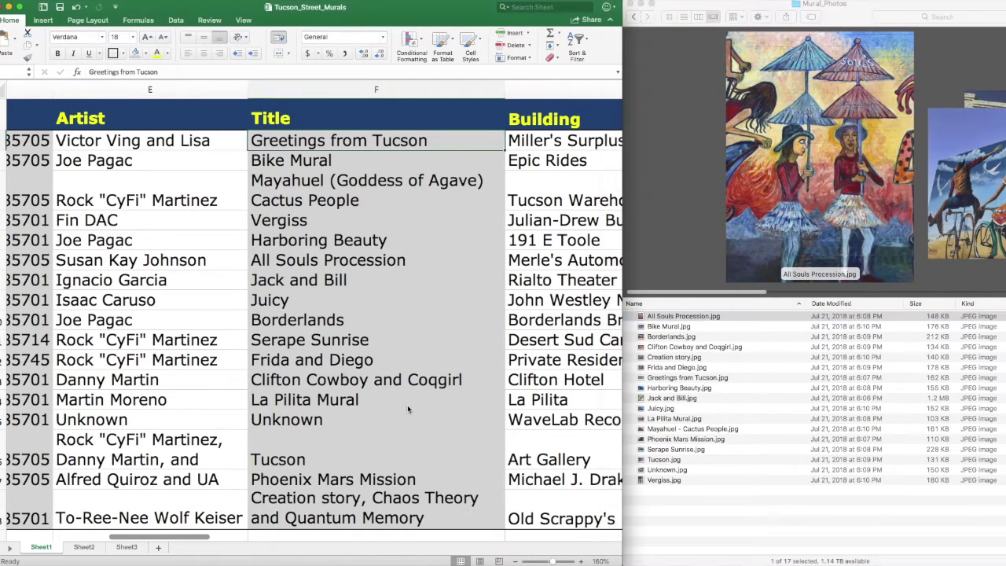
click(407, 405)
scroll(415, 418, down, 1)
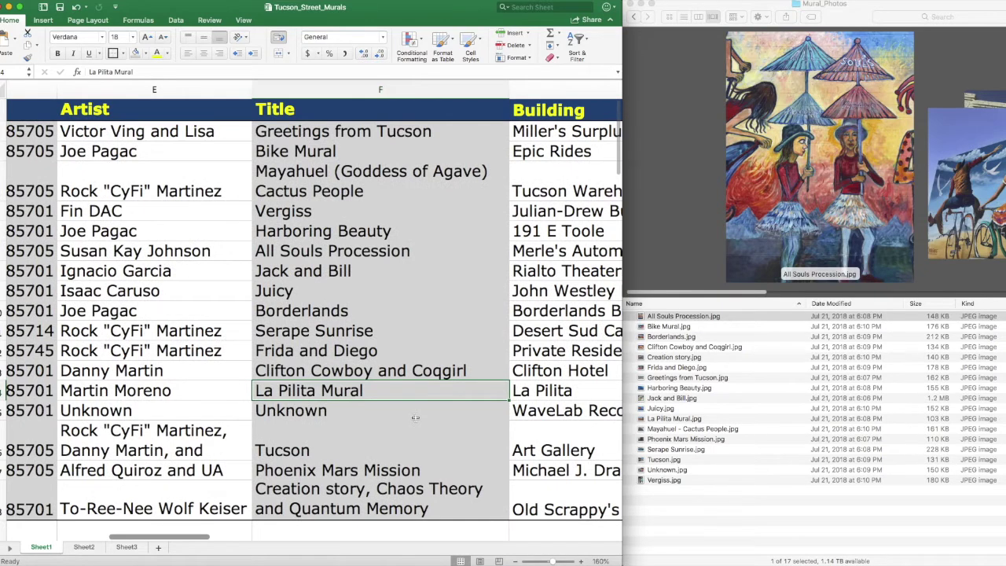
click(399, 254)
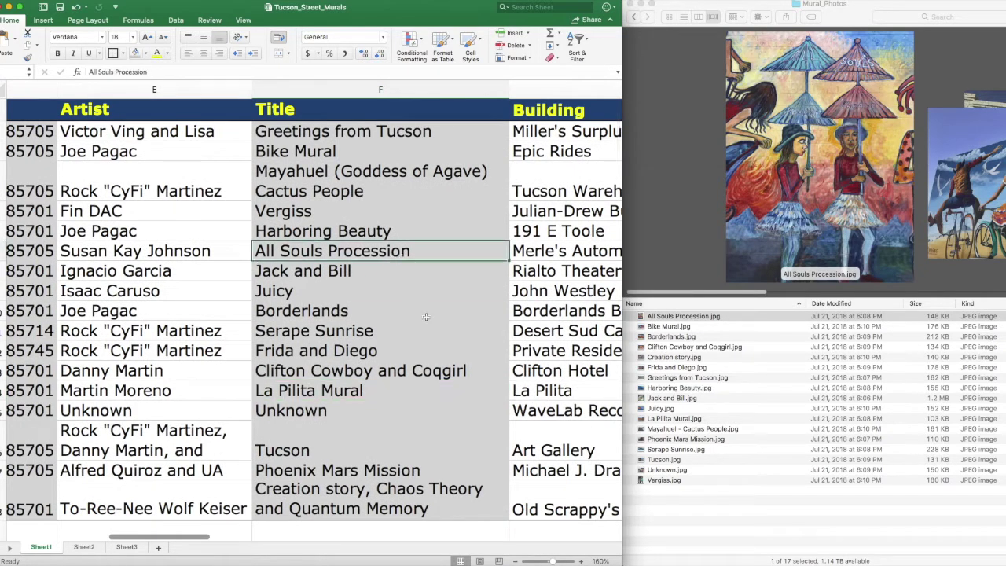
click(341, 149)
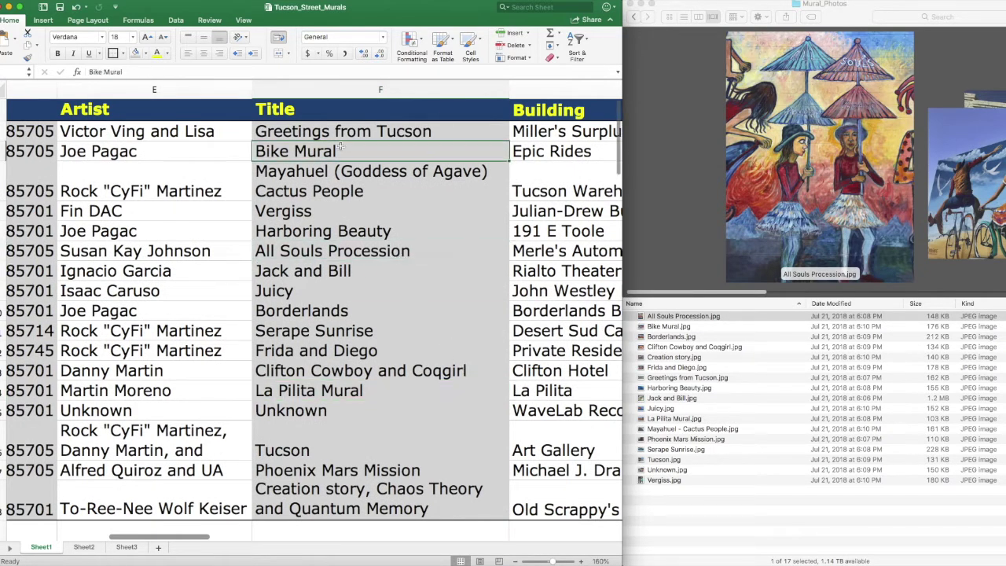
click(652, 331)
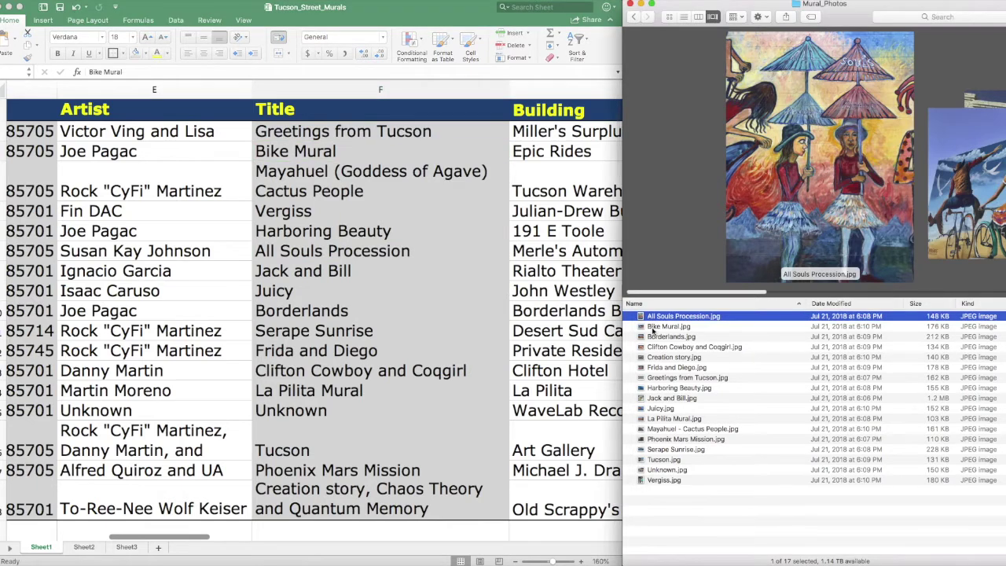
click(652, 327)
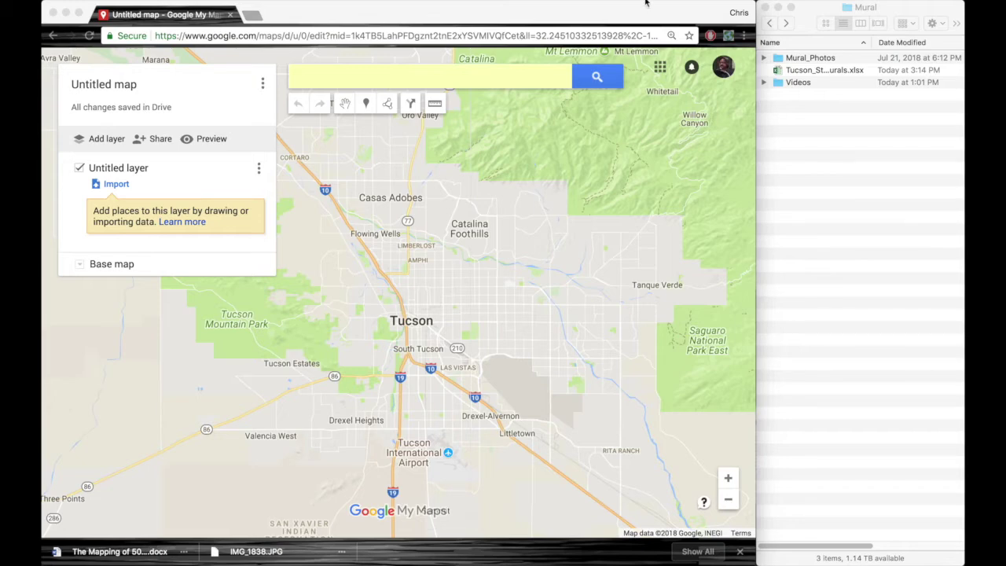
Switch to the untitled map in Google My Maps, view the available base map styles and close them without choosing one.
click(426, 18)
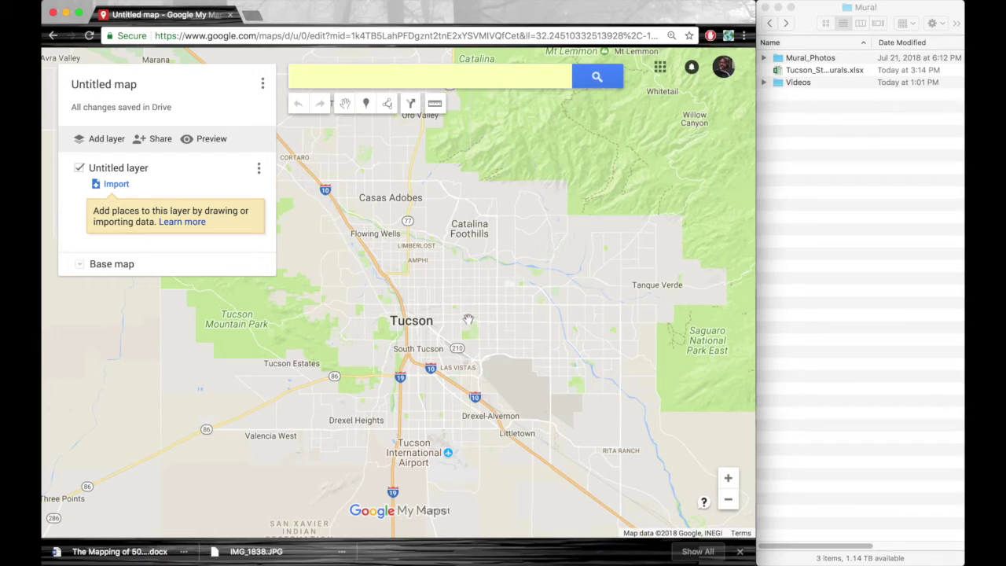
click(79, 267)
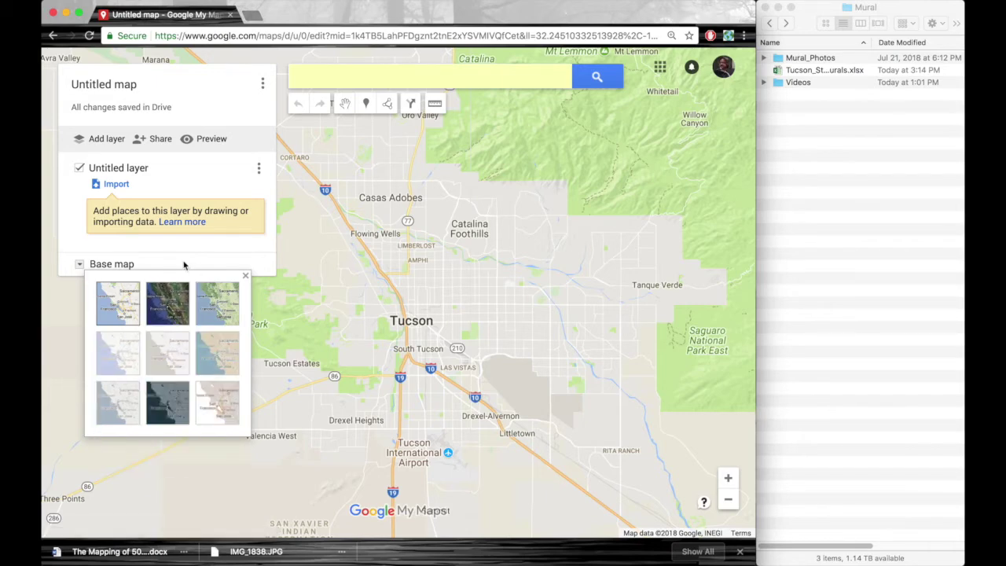
click(228, 260)
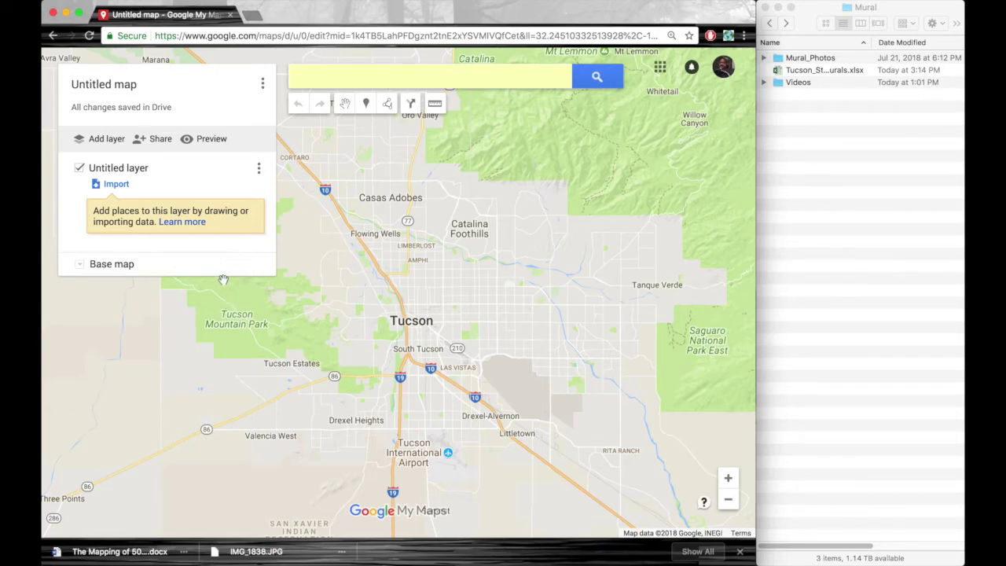
Import the Tucson_Street_Murals.xlsx file from the Mural folder into the untitled layer.
click(790, 143)
click(122, 189)
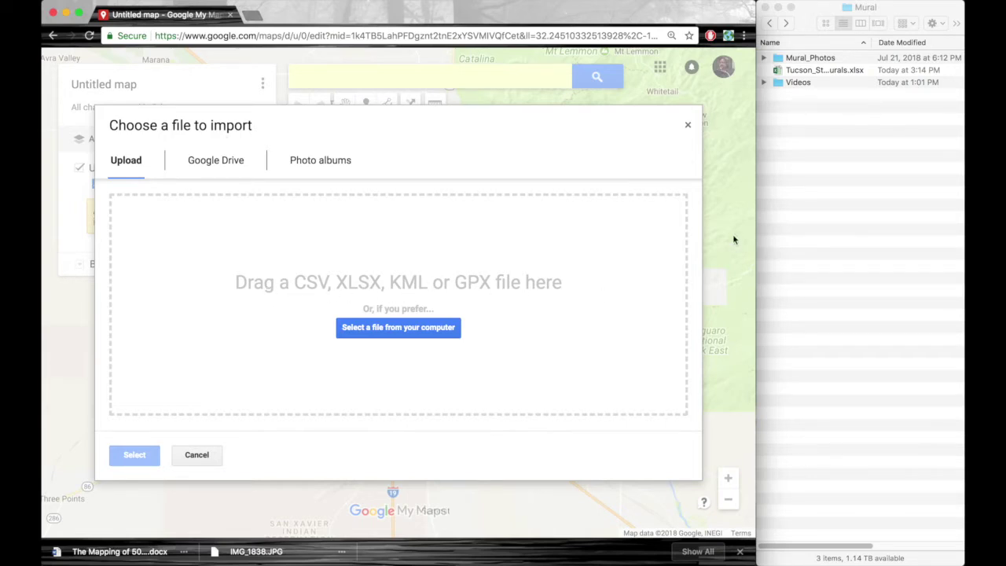
click(794, 139)
drag(779, 71, 419, 290)
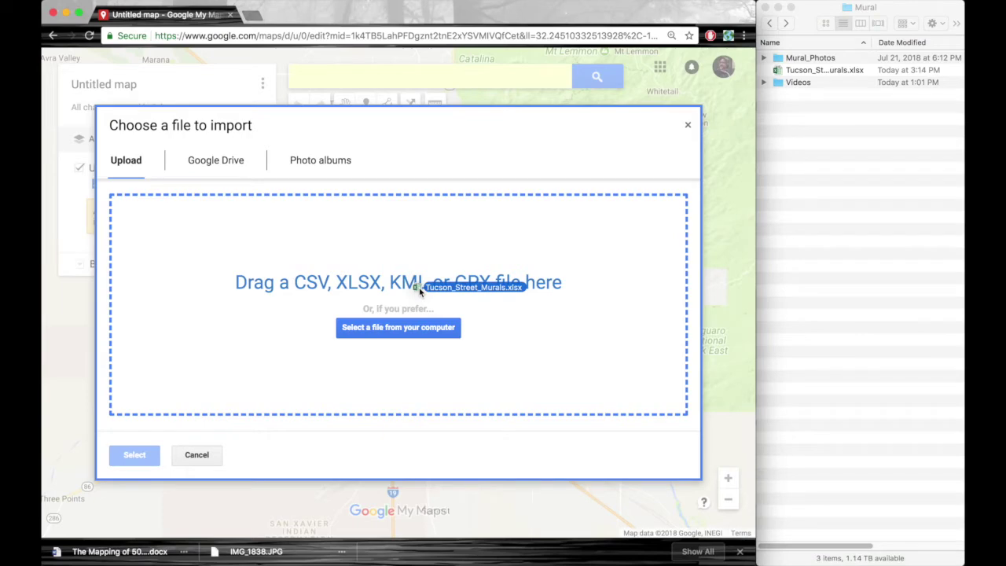
drag(419, 291, 420, 292)
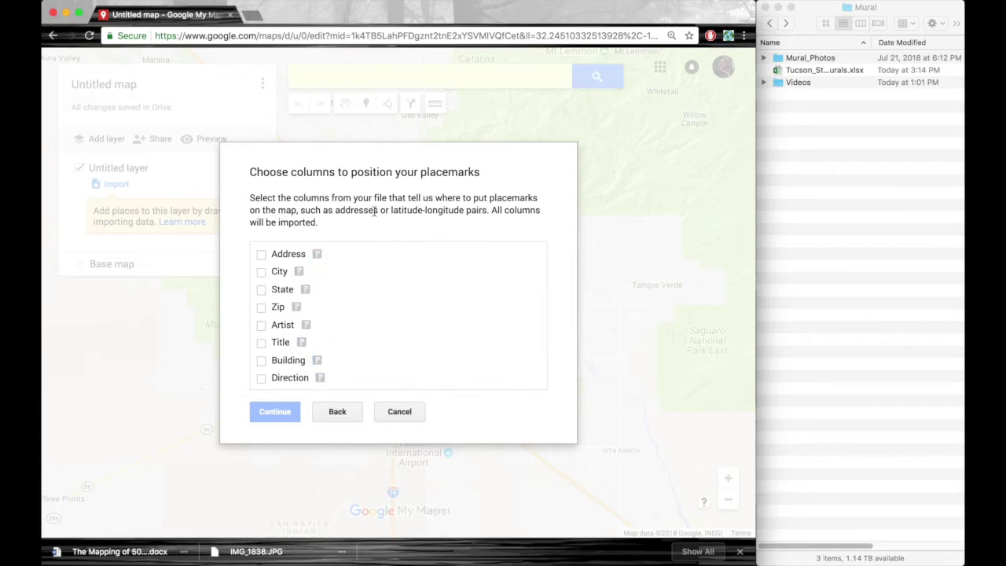
Choose the Address, City, State and Zip columns to position the placemarks and continue.
click(262, 255)
click(261, 272)
click(261, 290)
click(262, 307)
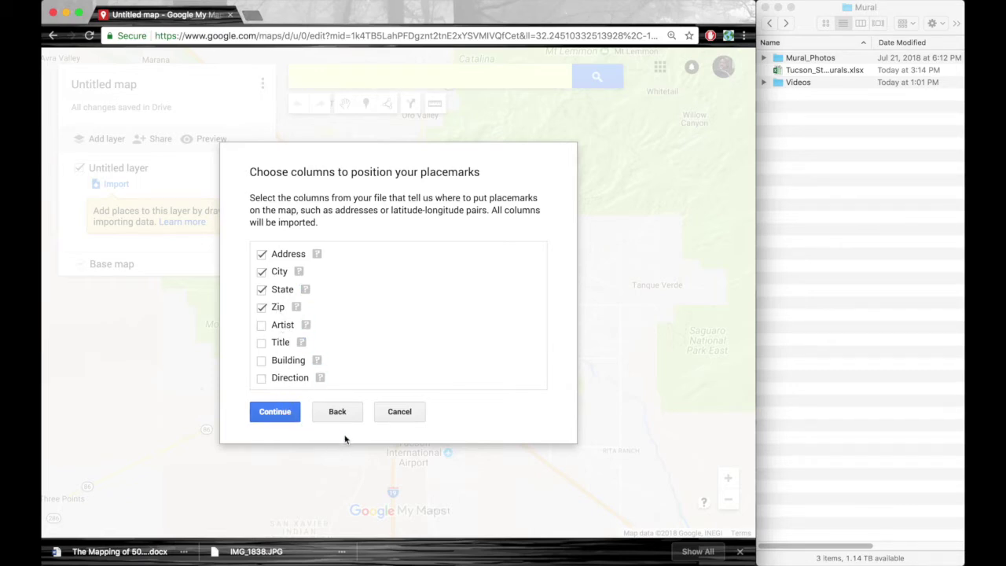
click(278, 417)
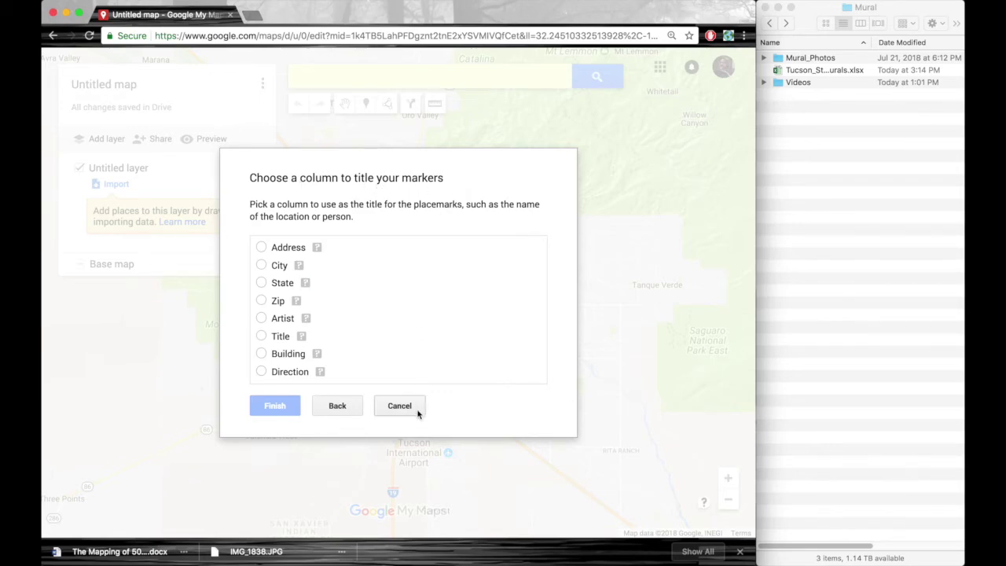
Use the Title column to title the markers, finish the import and view the placed markers.
click(261, 336)
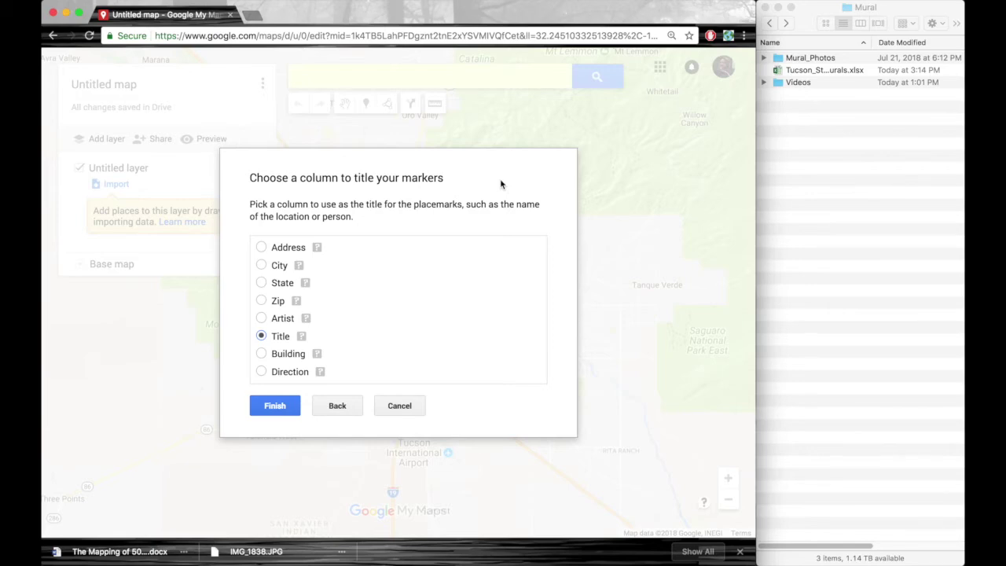
click(274, 406)
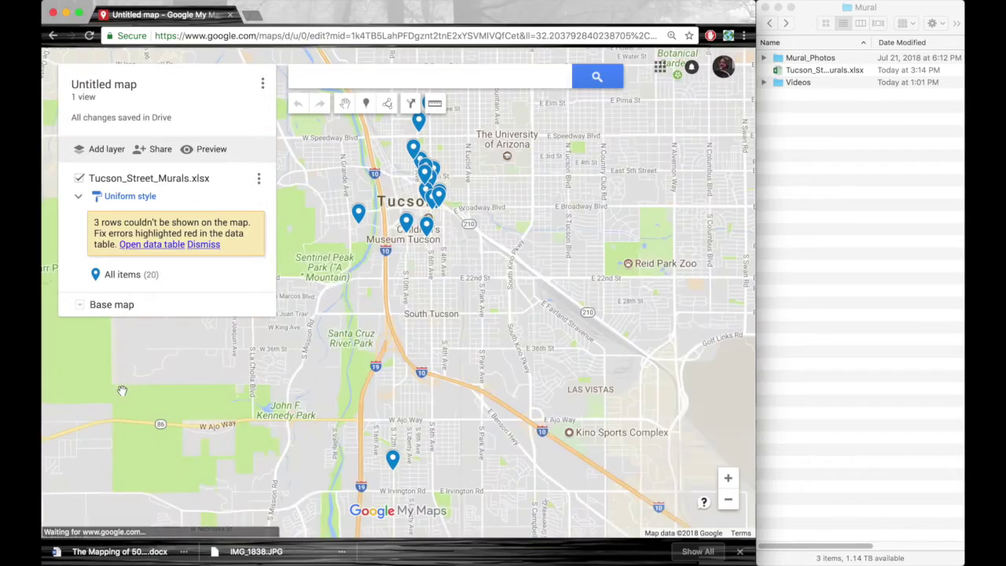
drag(507, 291, 586, 303)
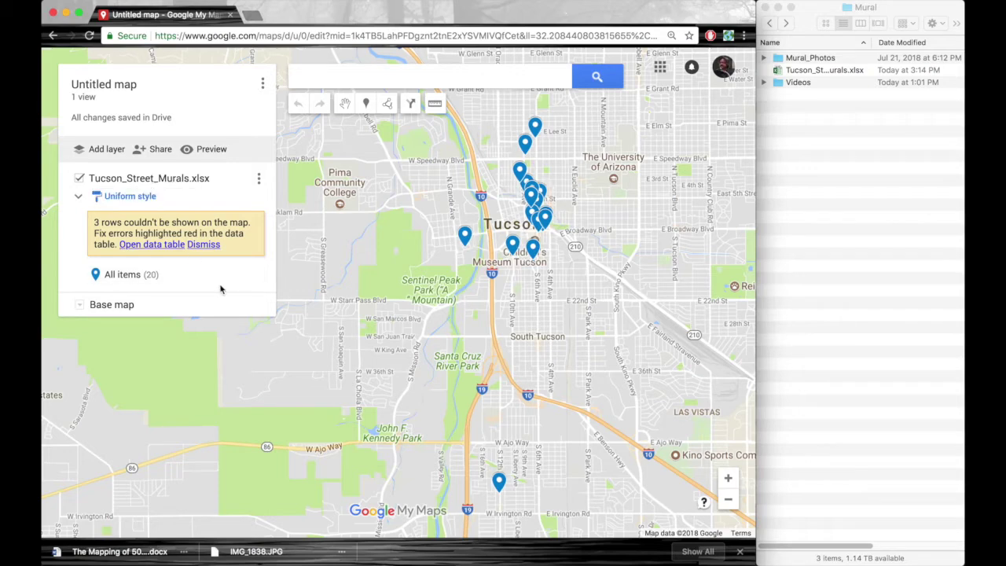
Rename the imported layer as Tucson Murals.
click(144, 180)
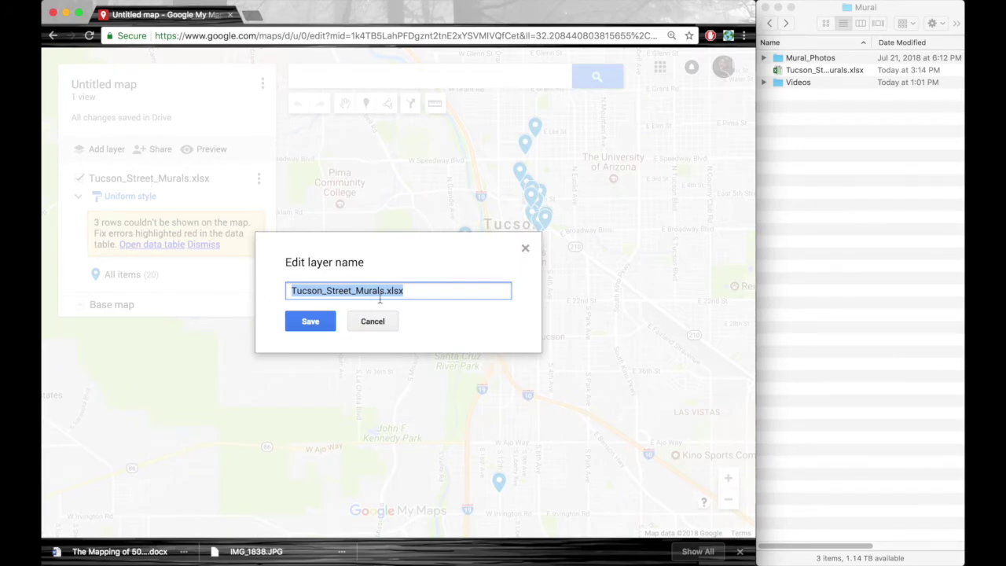
click(323, 290)
key(shift+Right)
key(shift+Right)
key(shift+Right)
key(shift+Right)
key(shift+Right)
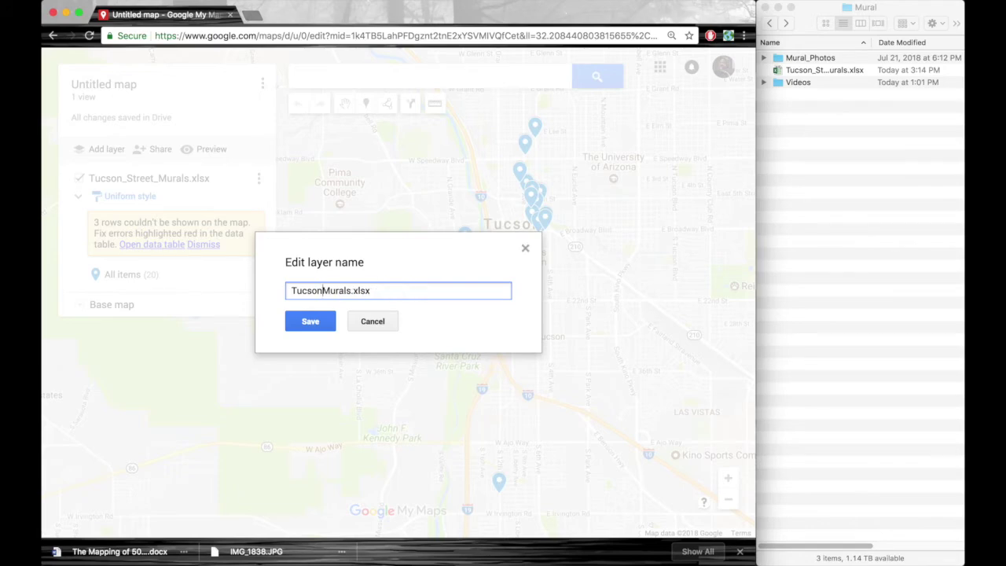
key(BackSpace)
key(BackSpace)
click(319, 326)
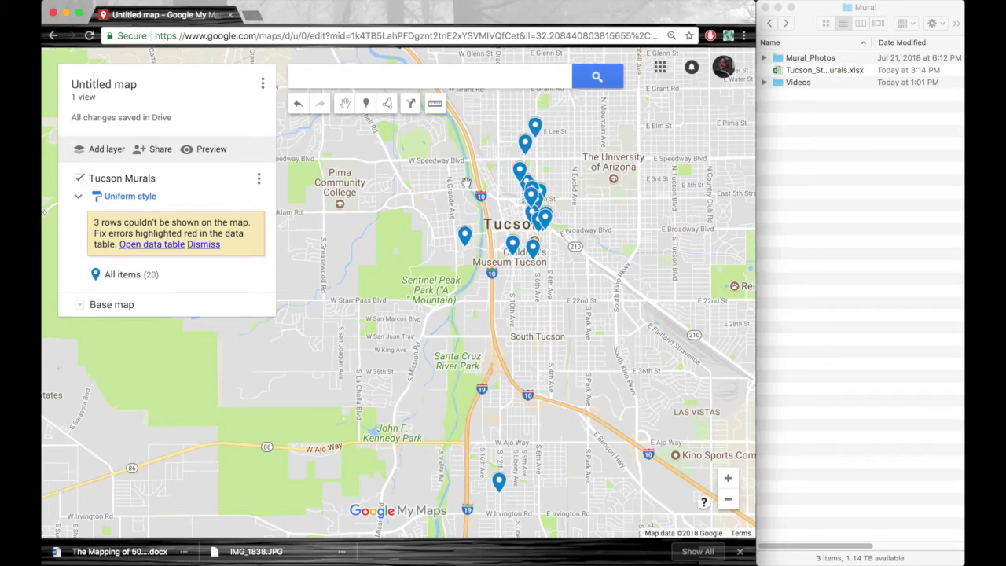
Open the details of the Frida and Diego marker, view its color and icon options and close them.
click(465, 235)
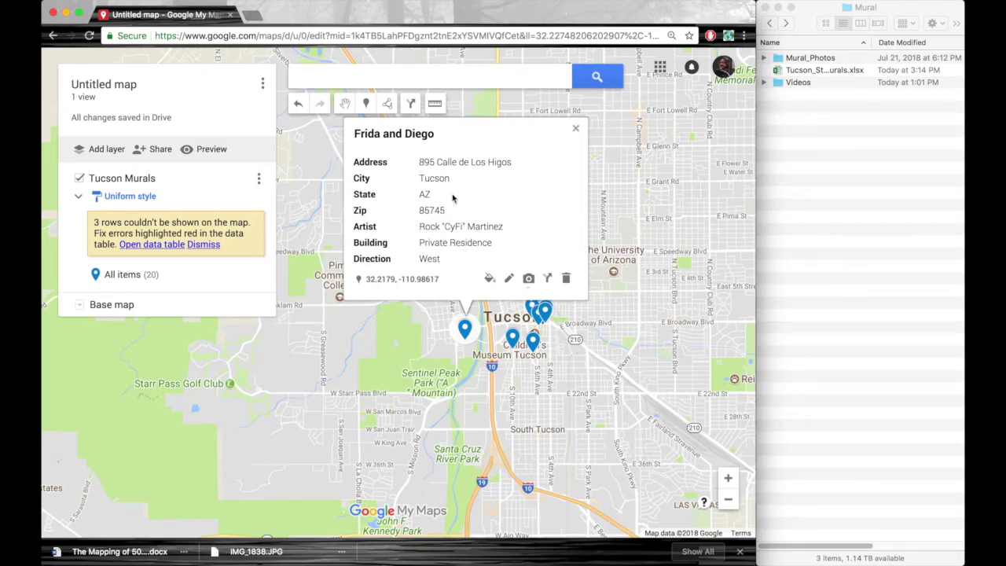
click(489, 280)
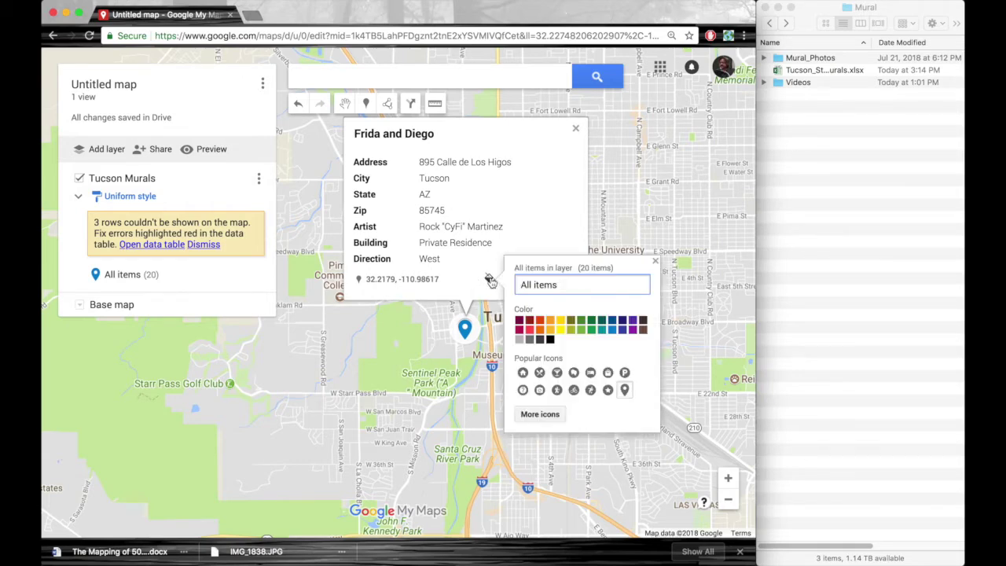
click(489, 279)
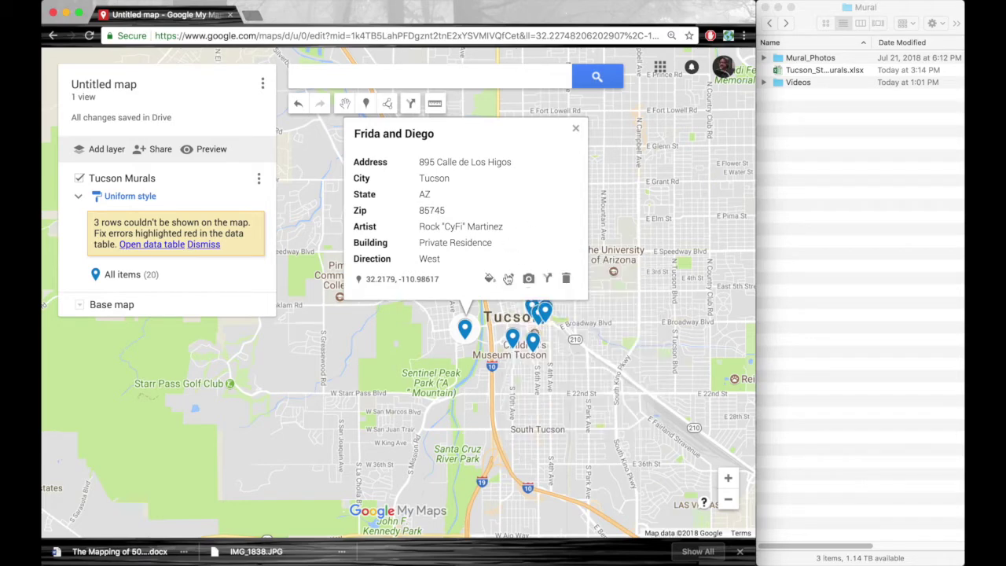
Hide the City, State, Zip, Building and Direction fields from the marker details, keeping Address and Artist, and save.
click(508, 281)
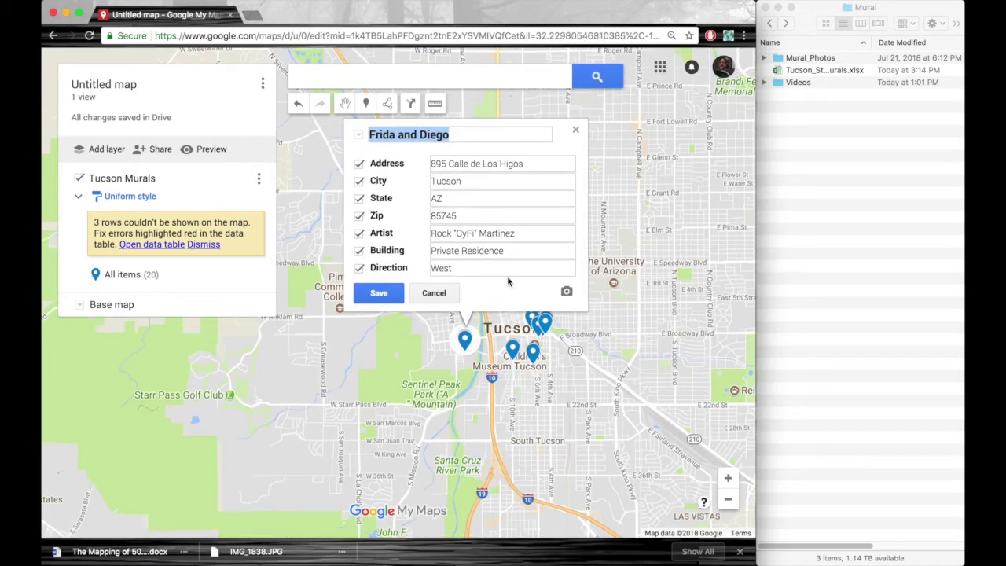
click(359, 217)
click(359, 181)
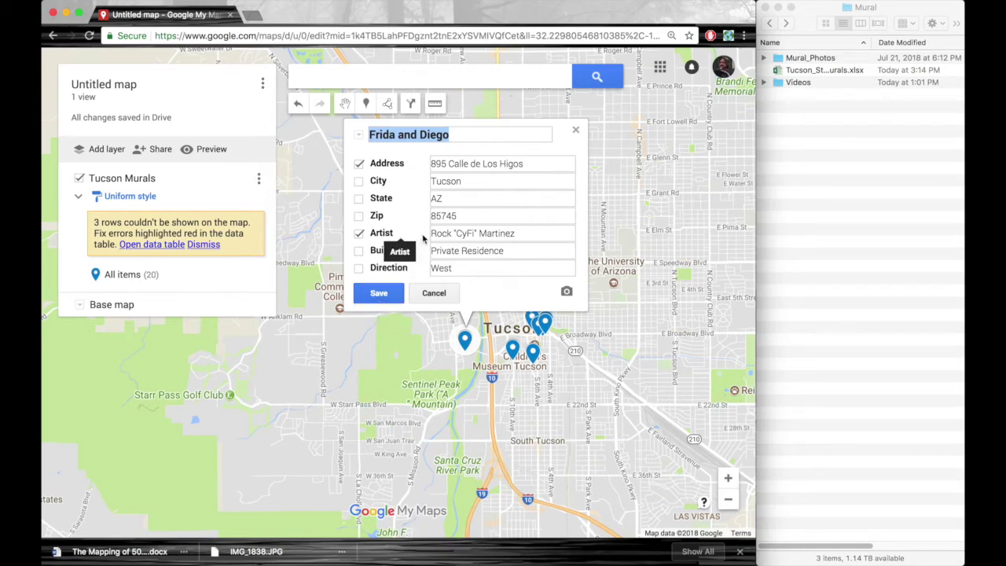
click(384, 299)
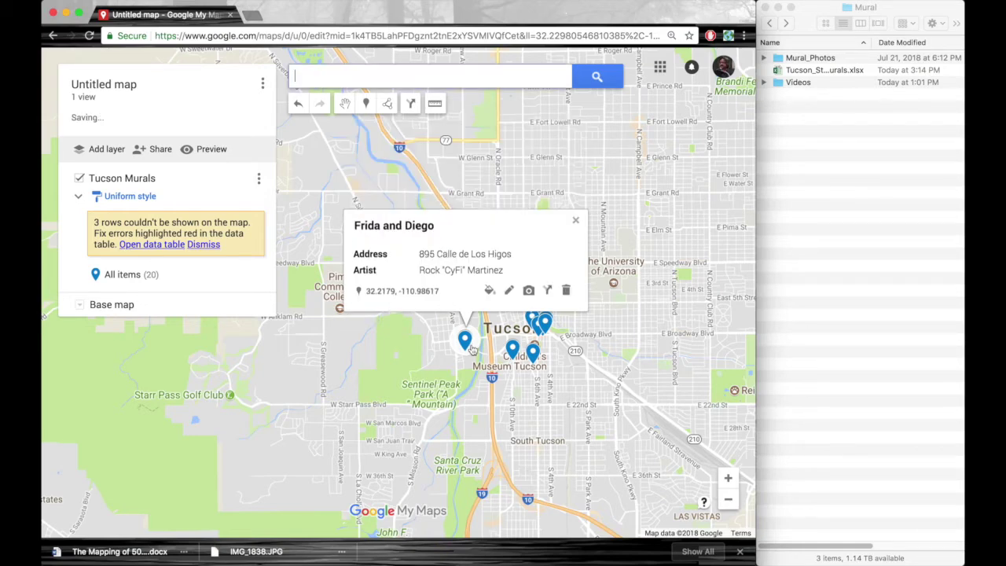
Check the details of the La Pilita Mural and Clifton Cowboy and Coqgirl markers.
click(513, 350)
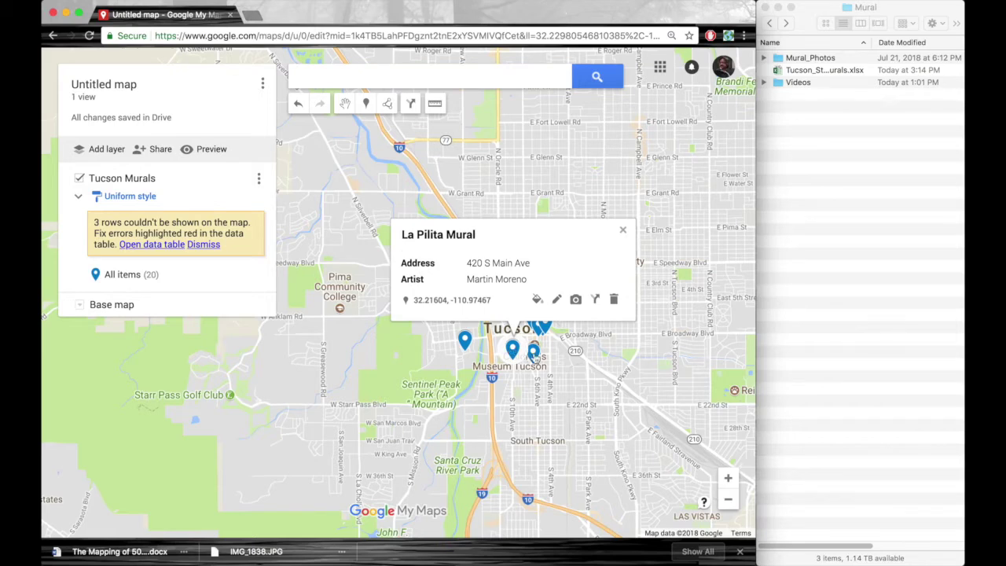
click(535, 354)
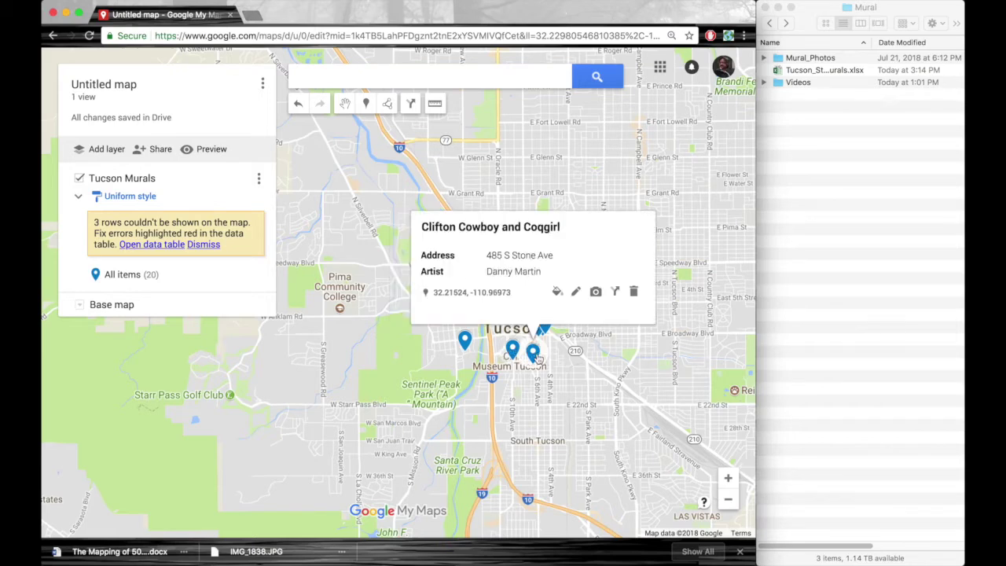
Add Frida and Diego.jpg from the Mural_Photos folder to the Frida and Diego marker, save it and close the details.
click(466, 341)
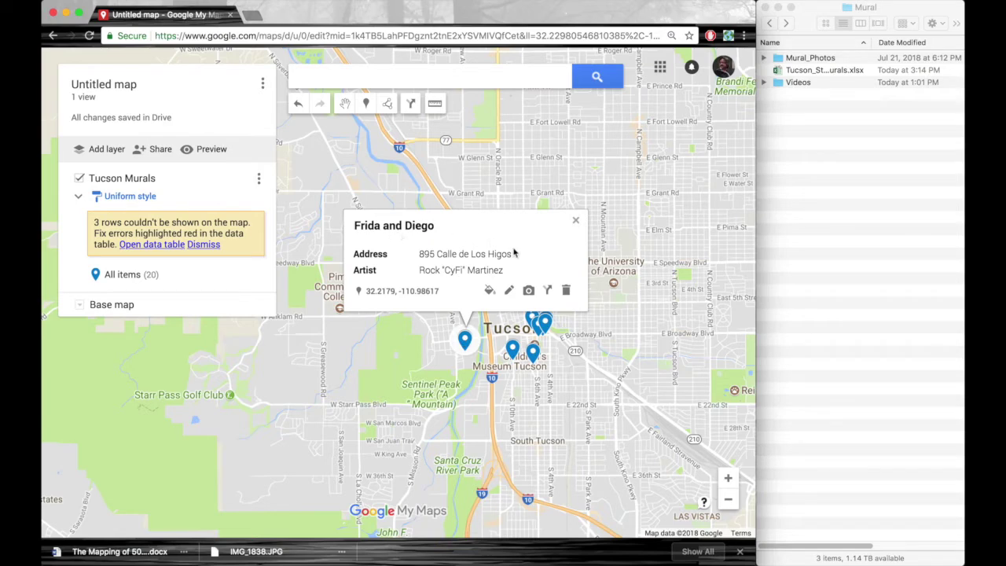
click(528, 290)
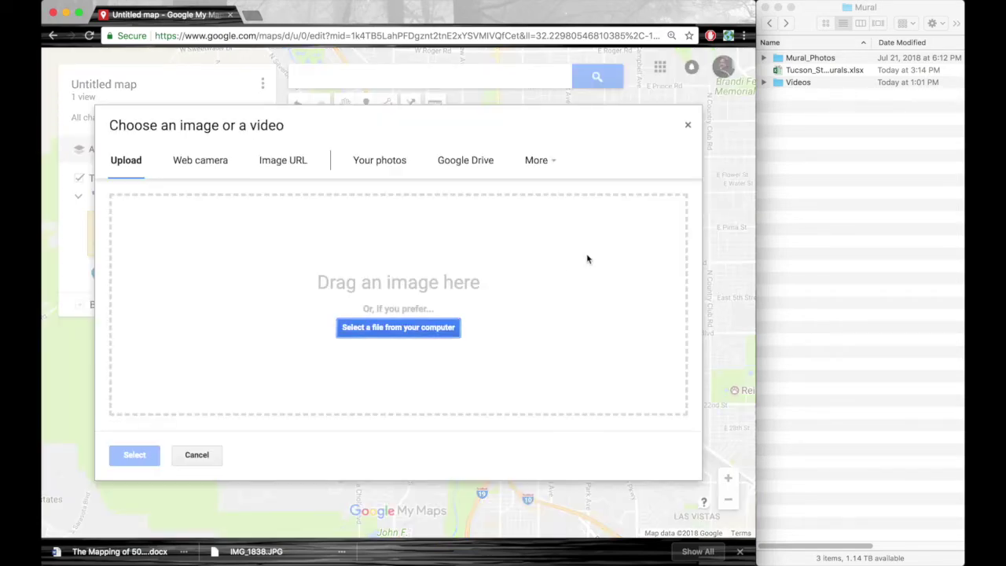
click(810, 170)
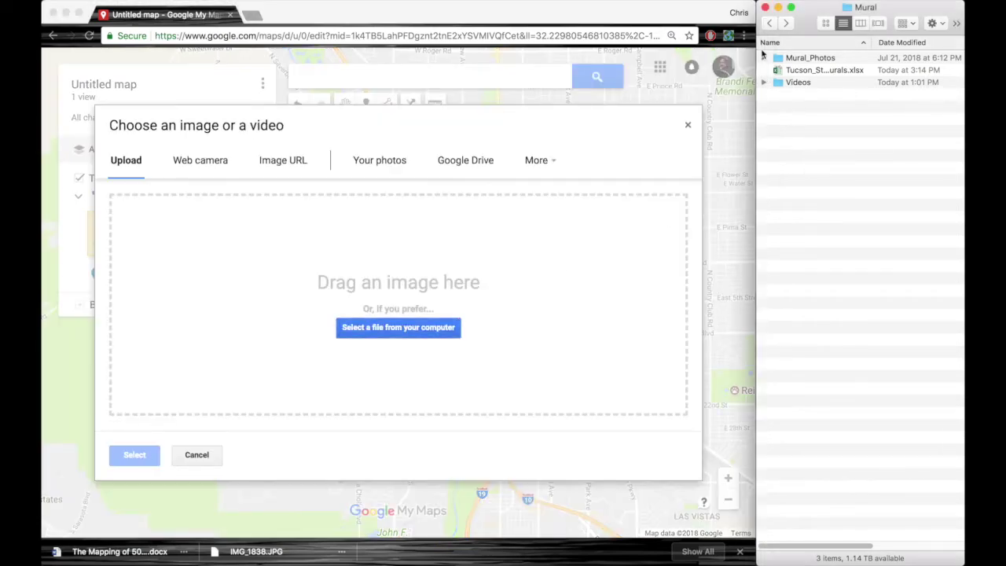
click(764, 59)
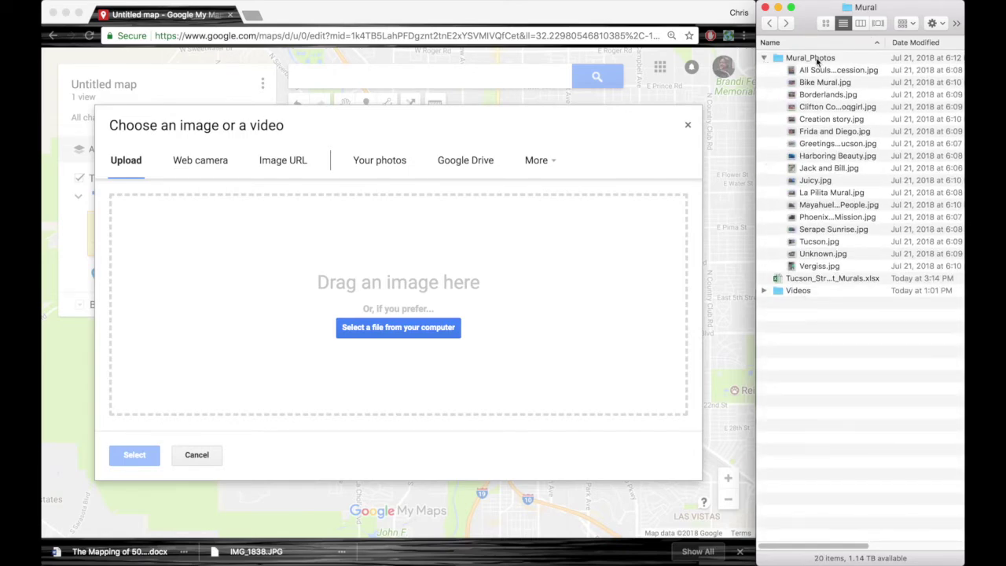
click(805, 133)
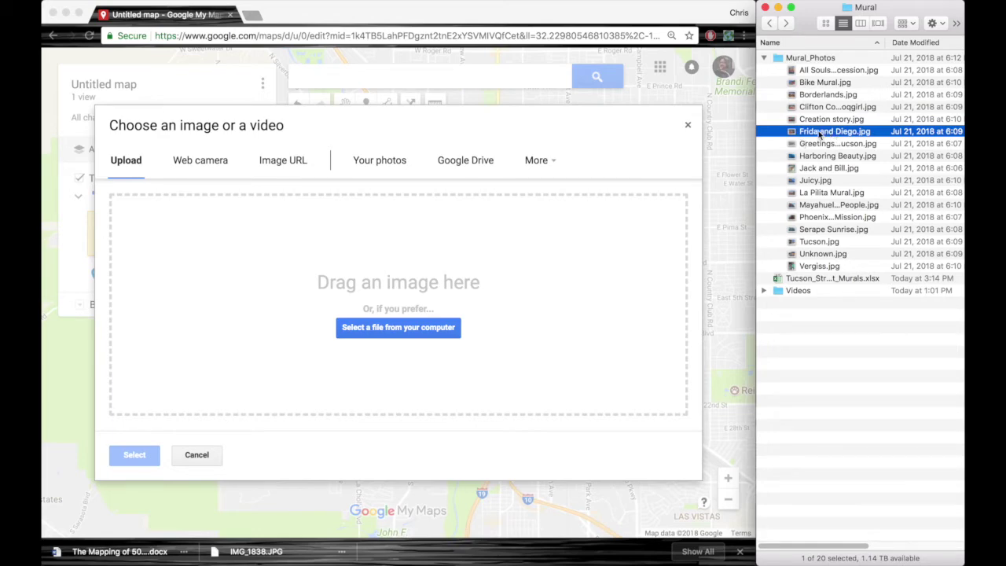
drag(803, 134, 577, 232)
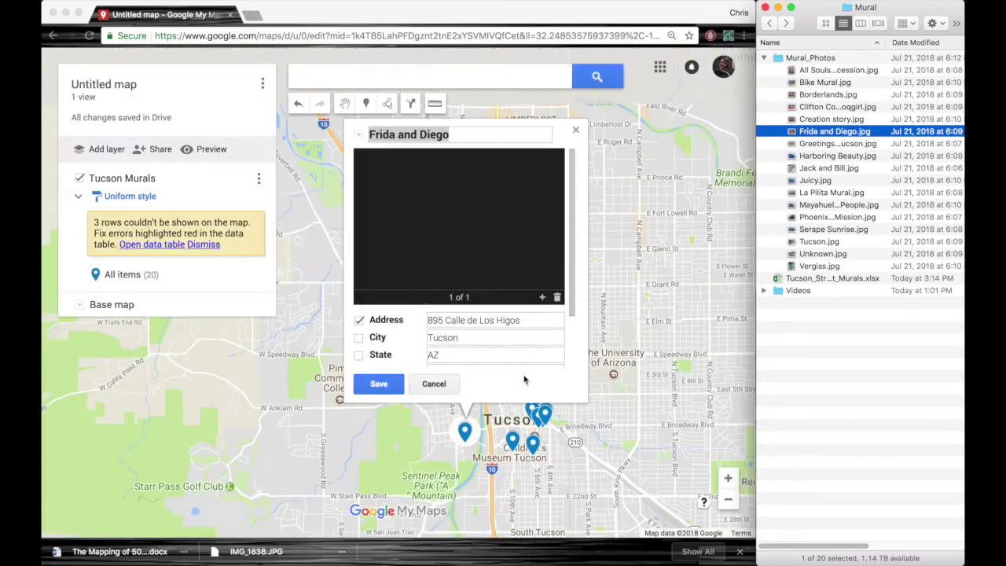
click(378, 384)
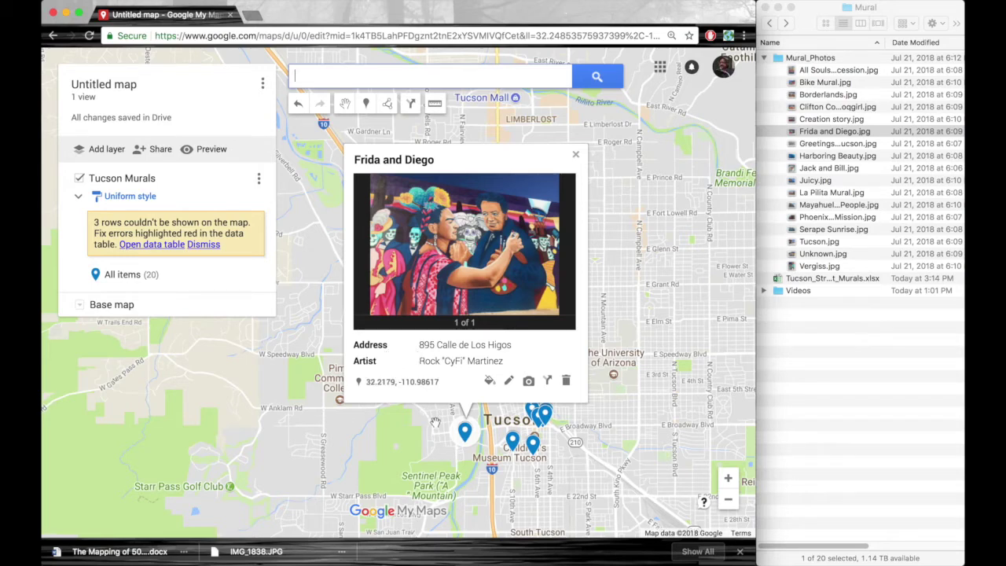
click(575, 155)
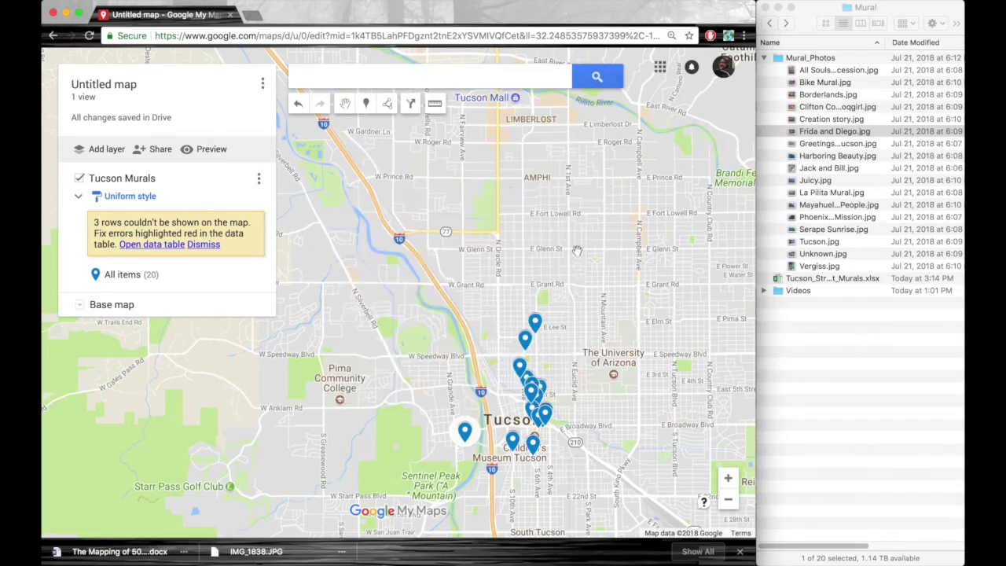
Add the Phoenix Mars Mission photo from the Mural_Photos folder to the Phoenix Mars Mission marker and save it.
drag(595, 443, 610, 346)
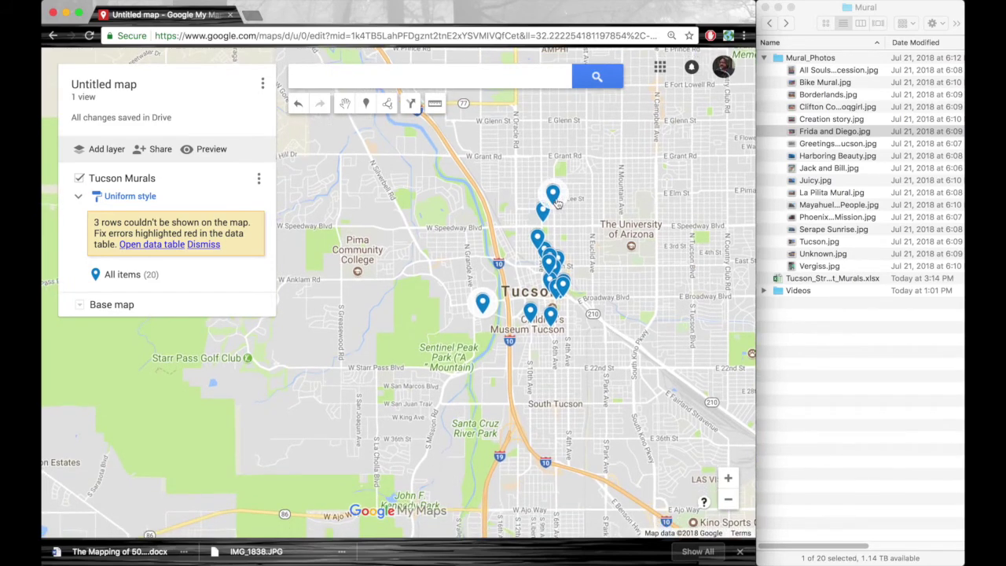
click(555, 201)
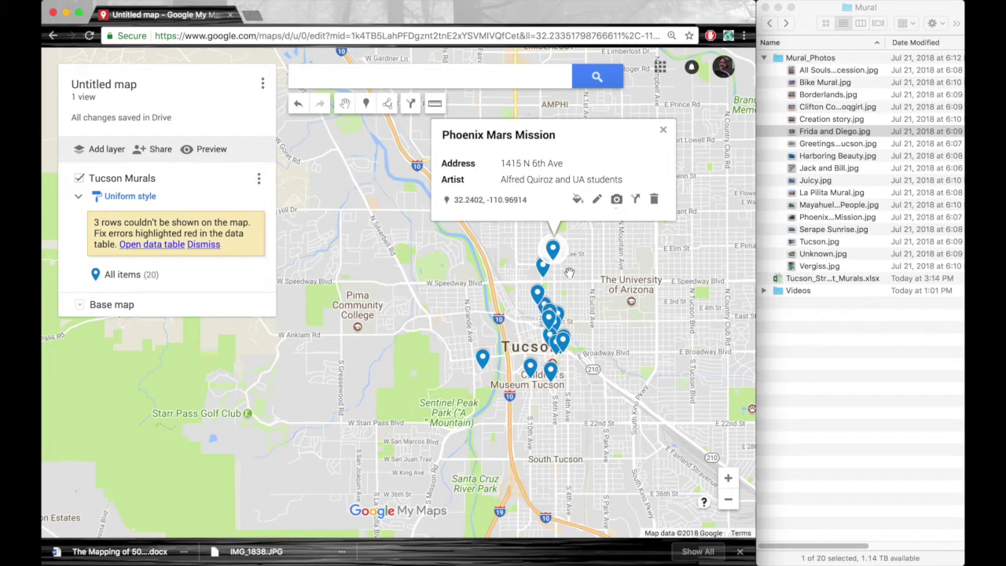
click(616, 200)
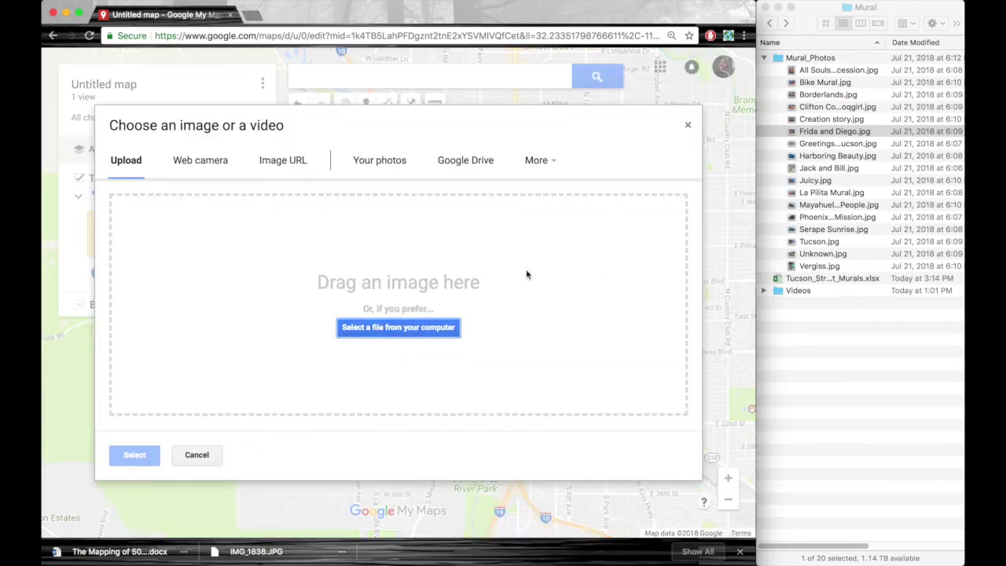
drag(795, 223, 534, 285)
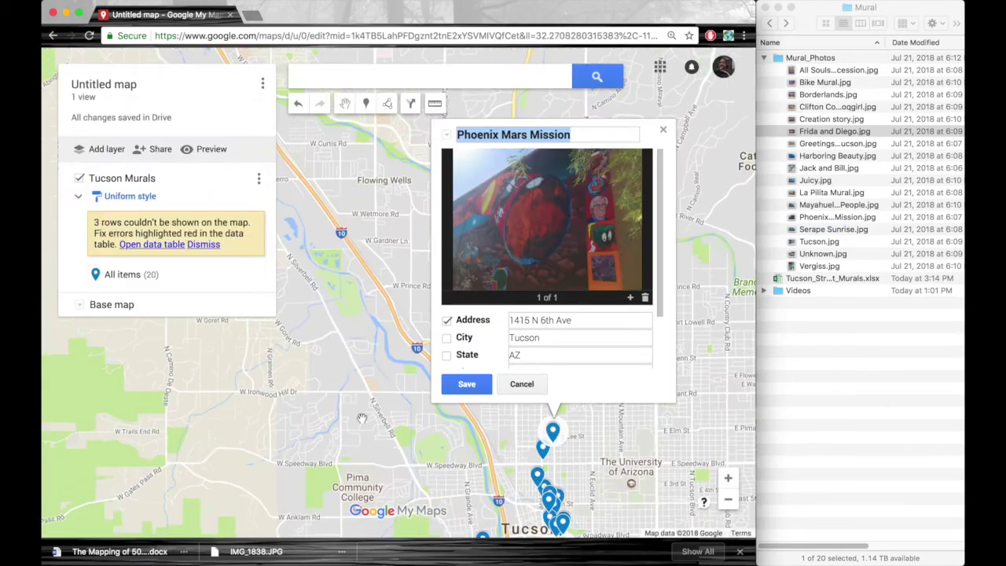
click(462, 385)
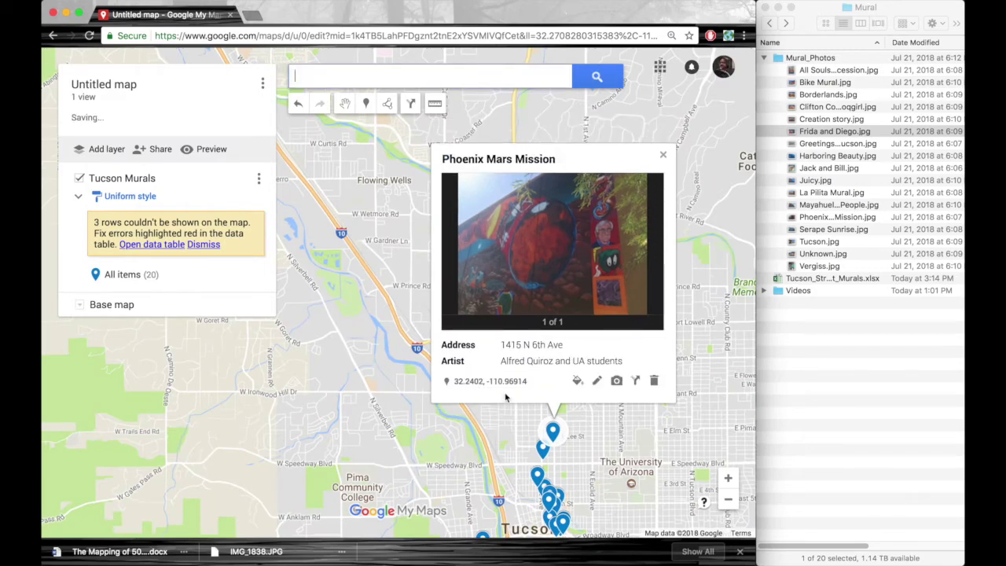
Add Borderlands.jpg from the Mural_Photos folder to the Borderlands marker, save it and close the details.
drag(624, 435, 623, 284)
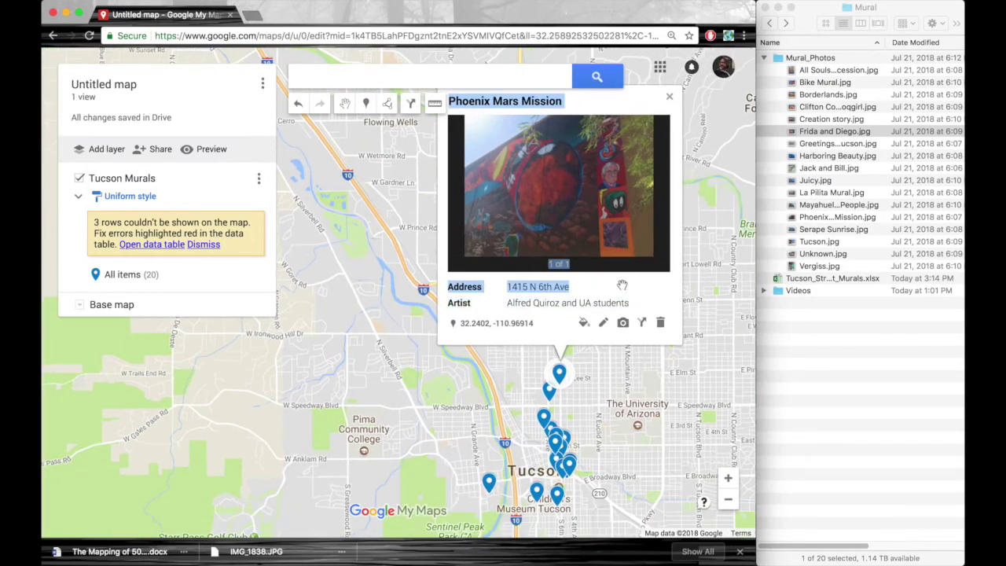
click(553, 361)
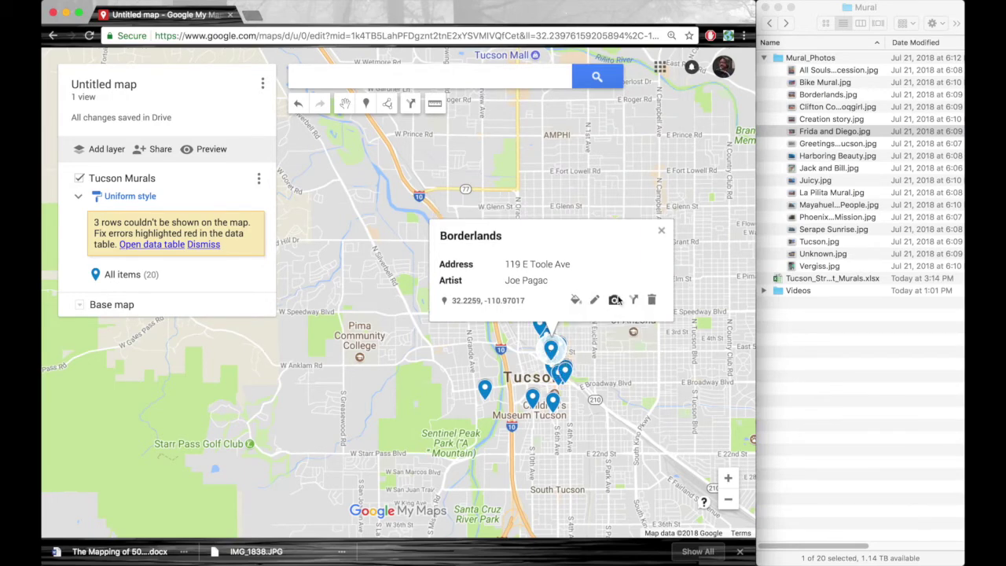
click(615, 299)
click(795, 95)
drag(797, 94, 340, 243)
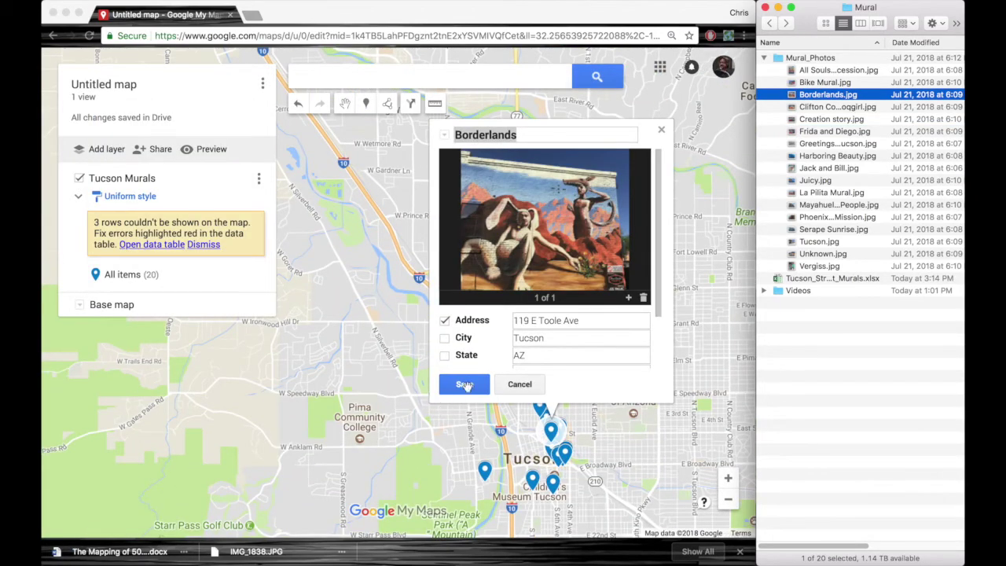
click(465, 385)
click(485, 389)
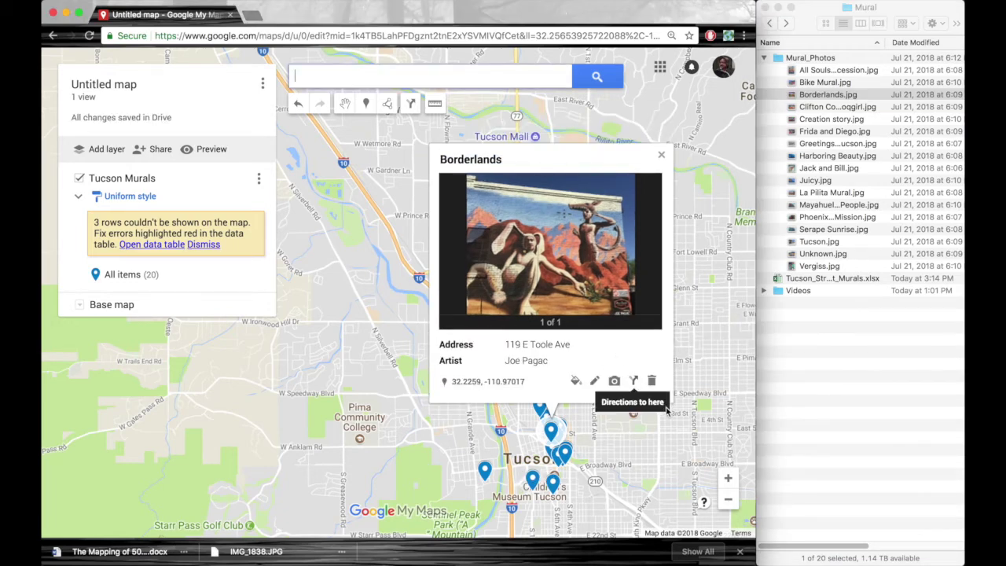
click(661, 159)
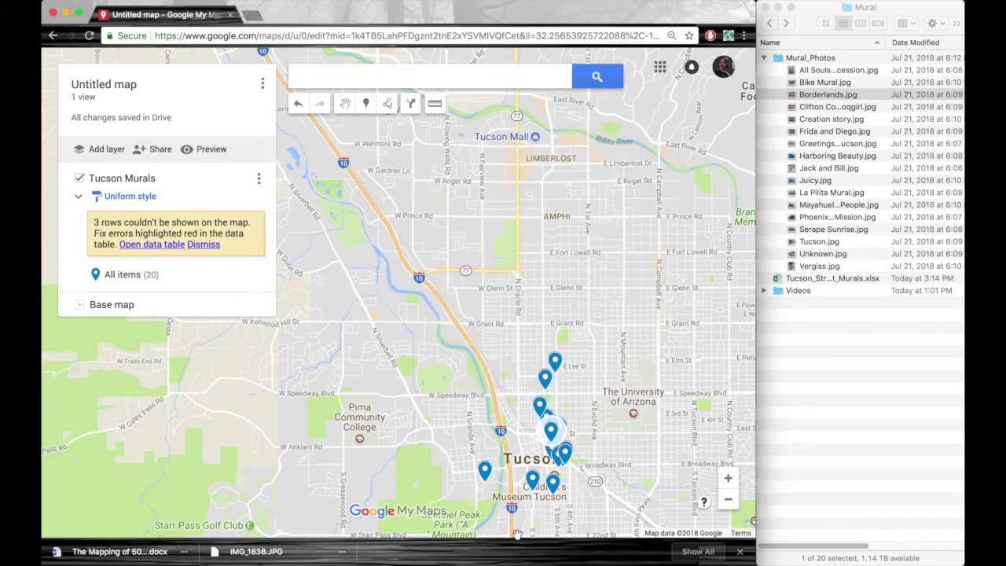
scroll(651, 348, up, 2)
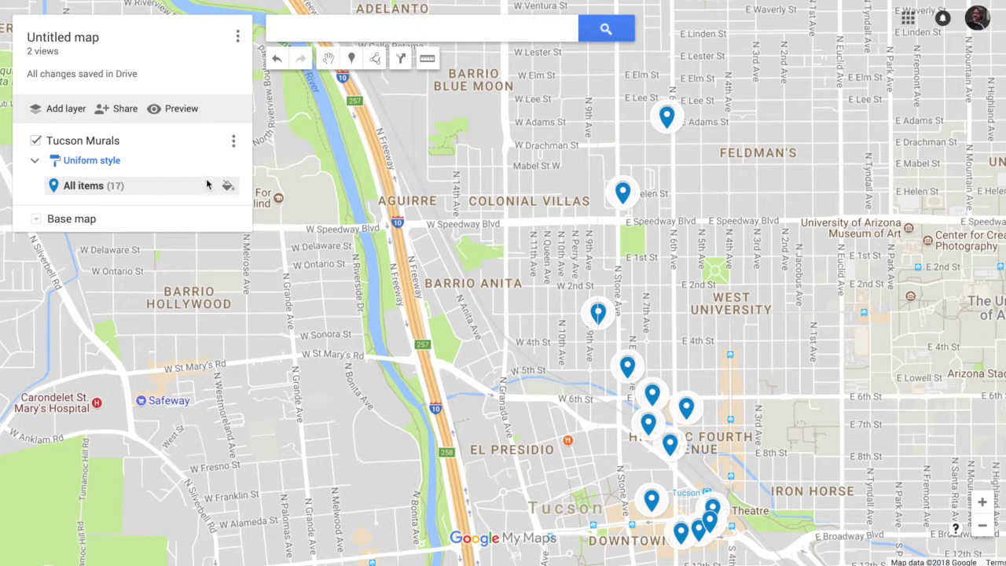
View the rows of the Tucson Murals data table, open the Borderlands row's Artist cell for editing and close the table.
click(233, 143)
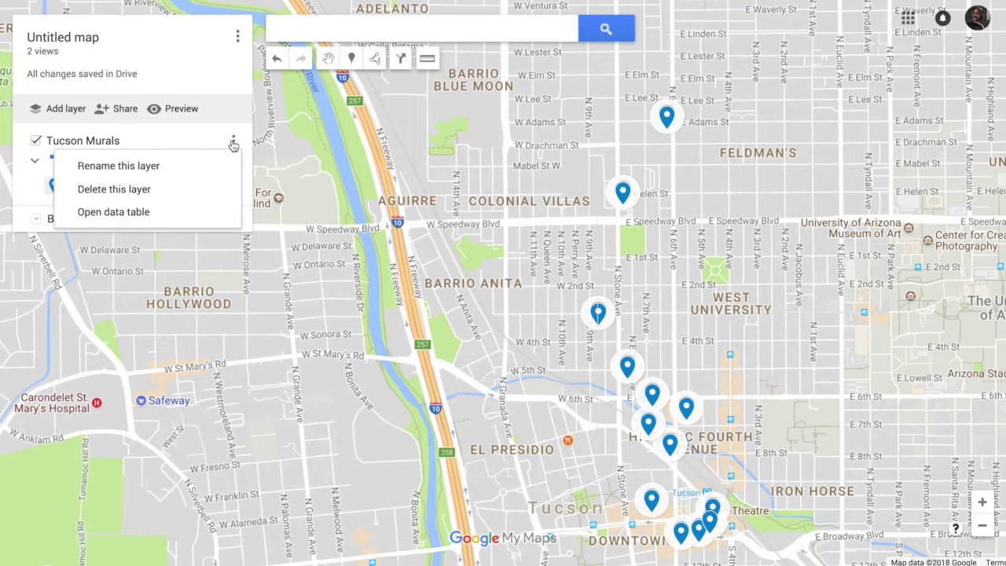
click(148, 213)
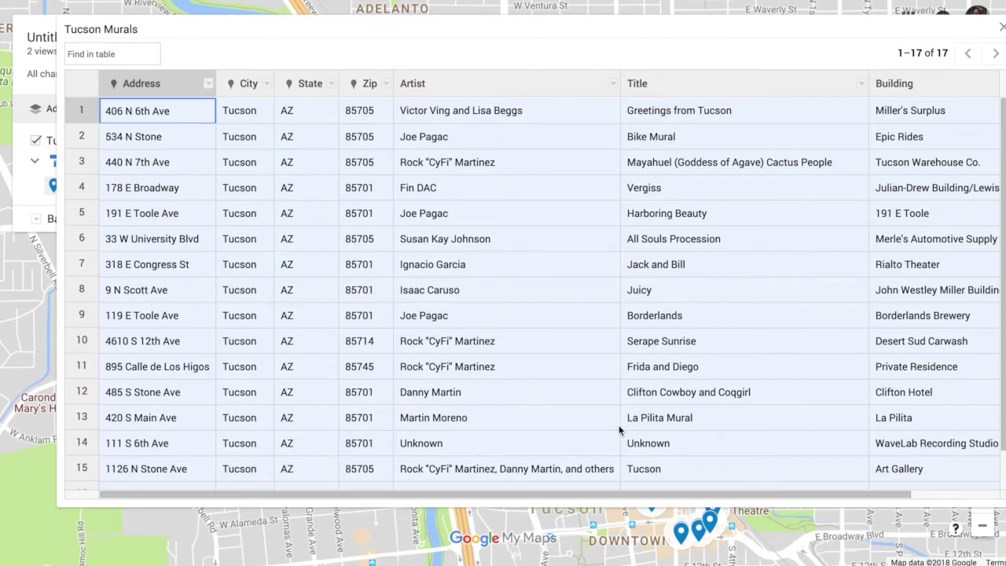
scroll(618, 430, down, 1)
click(143, 405)
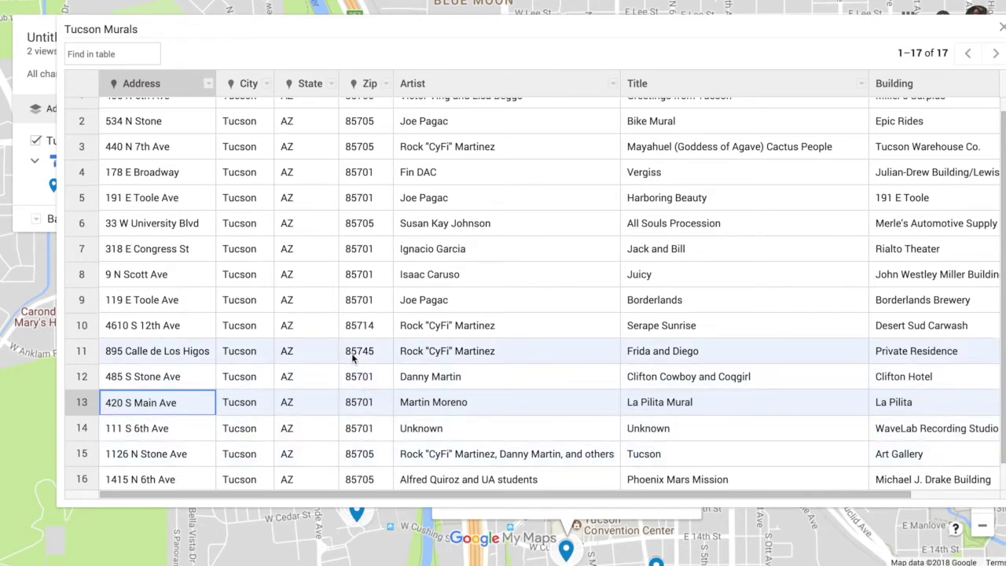
click(81, 61)
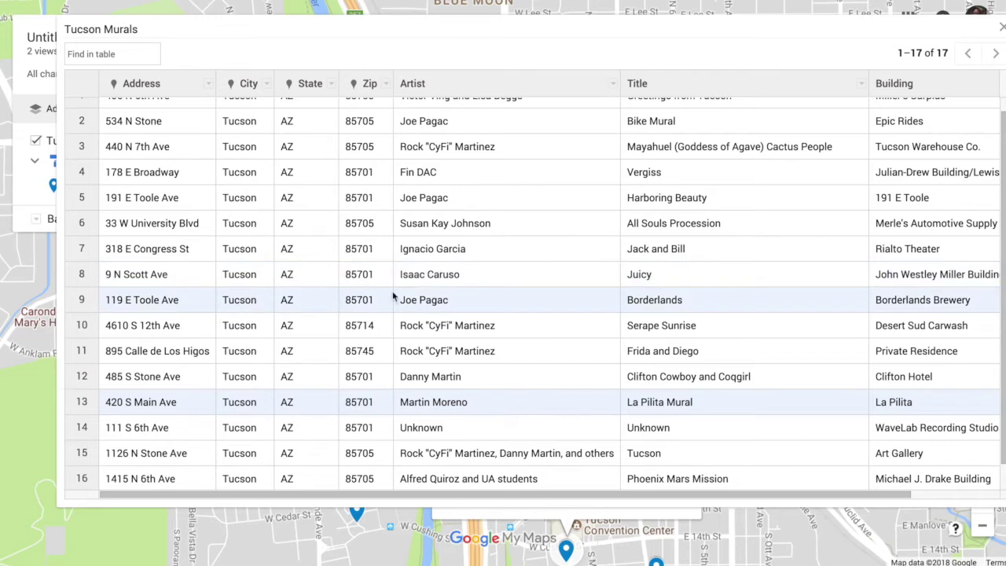
double_click(495, 309)
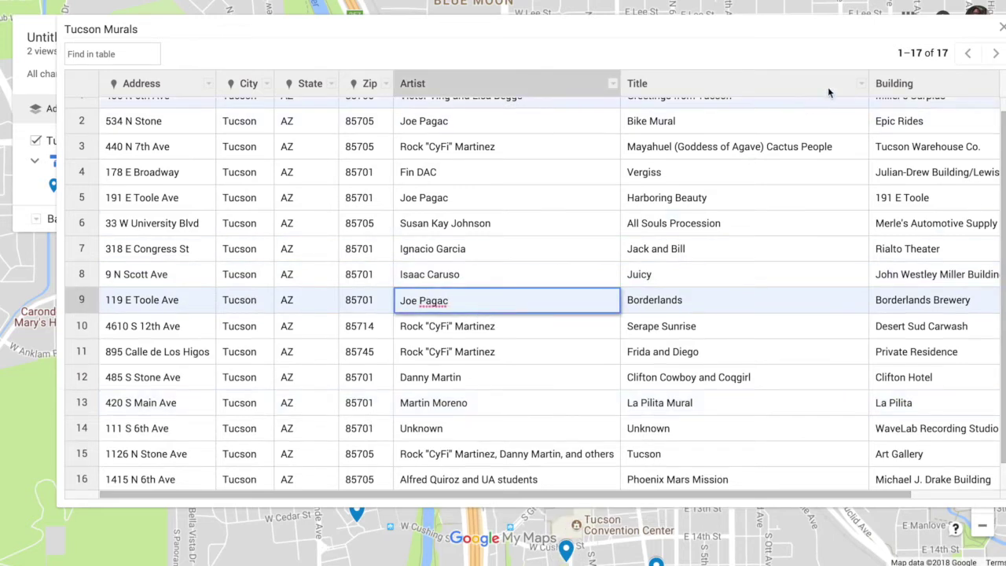
click(1002, 29)
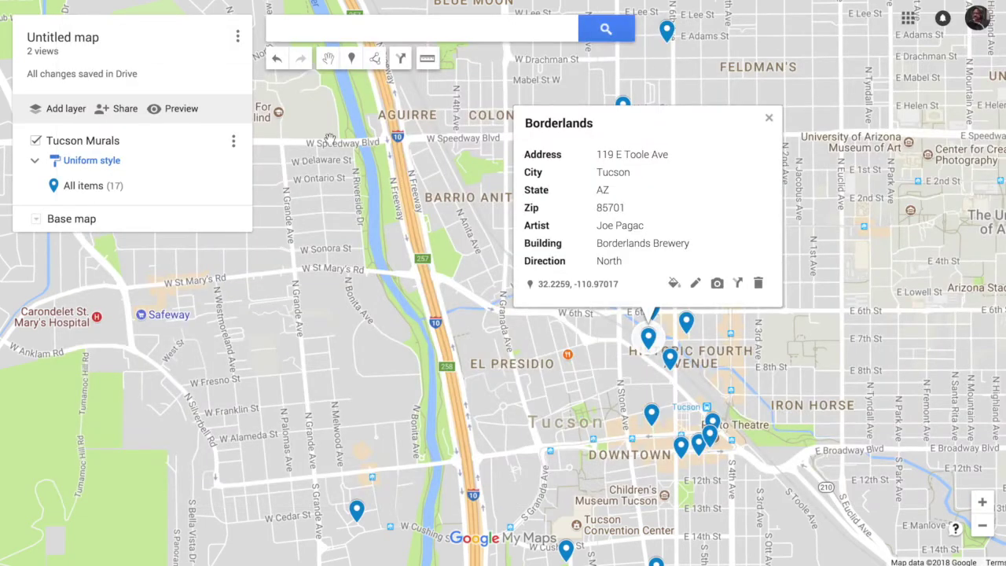
click(234, 144)
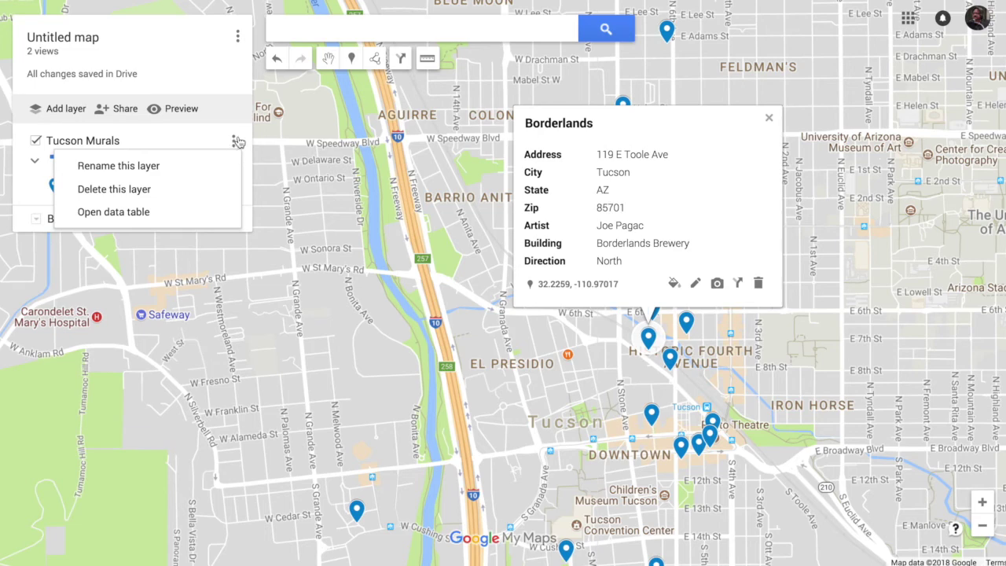
click(97, 141)
click(469, 315)
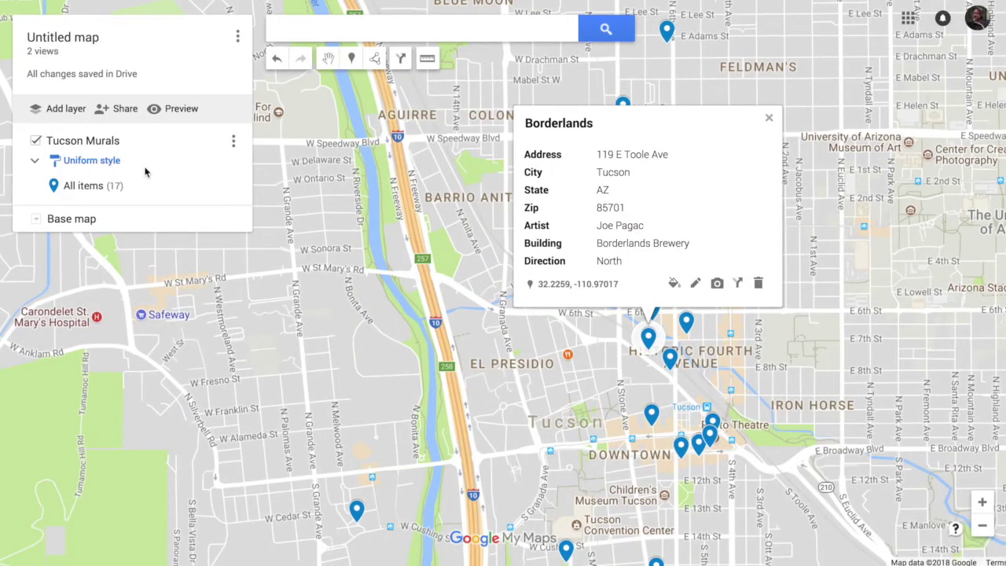
Close the marker details, try grouping the Tucson Murals places by Sequence of numbers, and set the grouping to Individual styles.
click(769, 120)
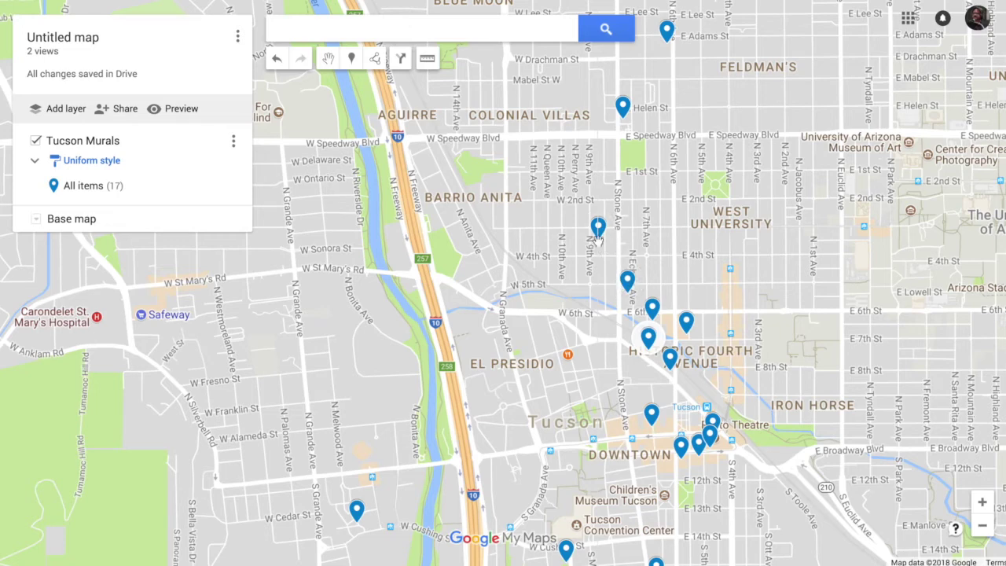
click(89, 162)
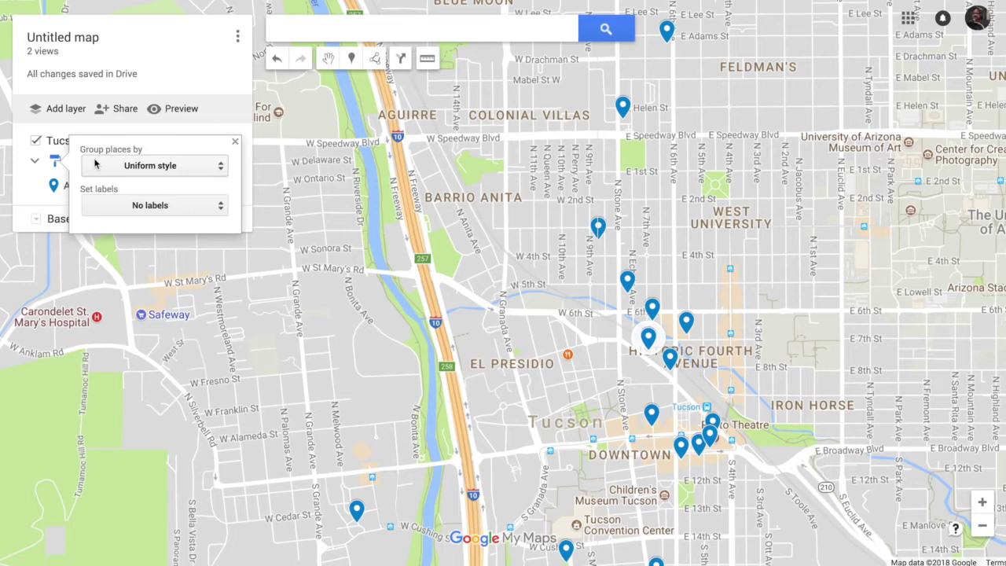
click(116, 165)
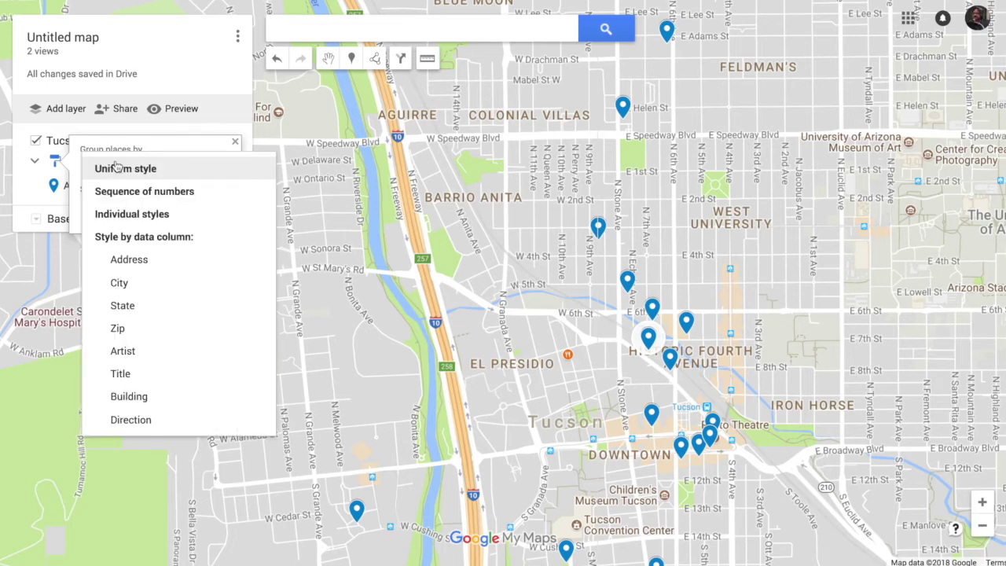
click(144, 191)
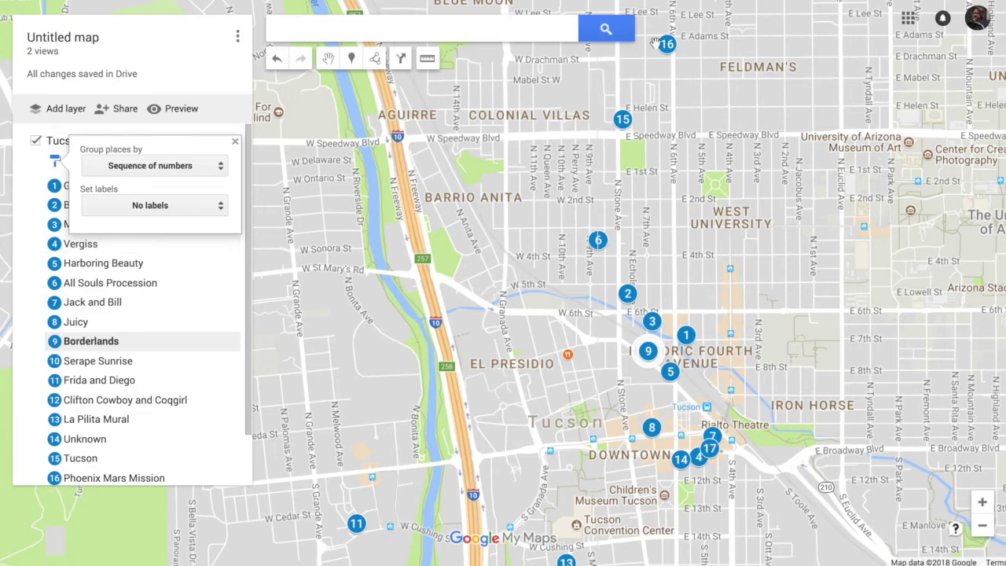
click(196, 168)
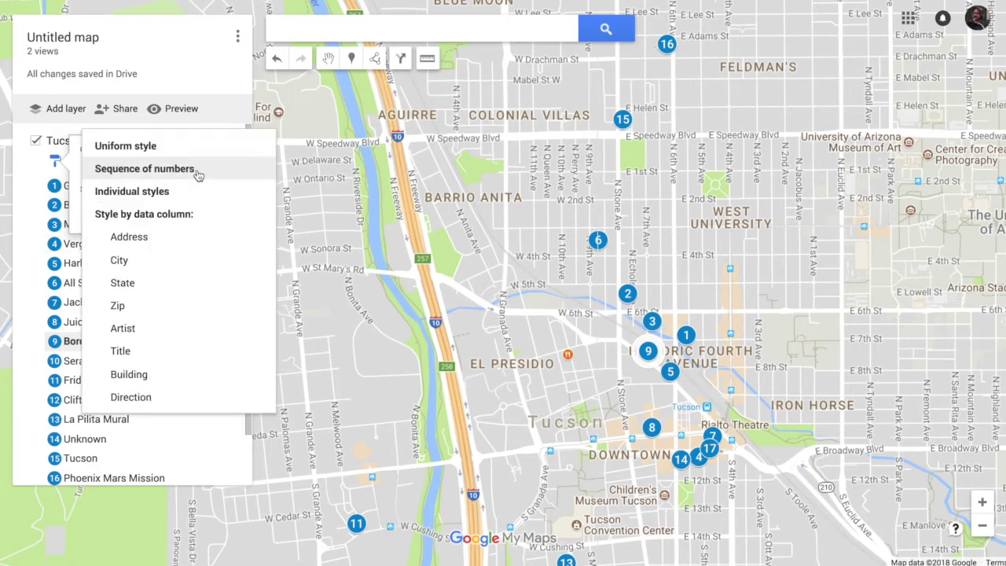
click(180, 192)
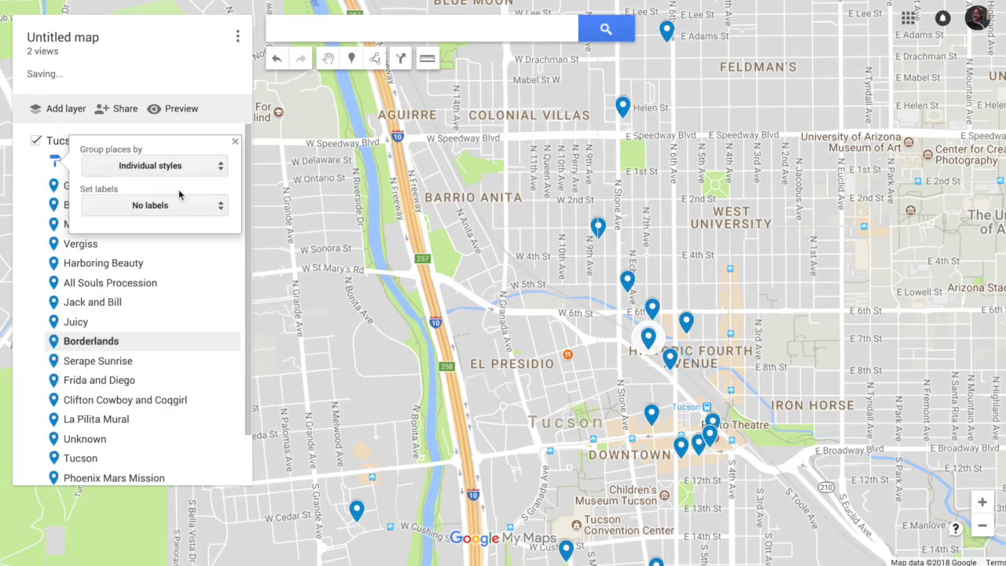
Keep the Tucson Murals markers without labels and try grouping the places by the Artist data column.
click(183, 207)
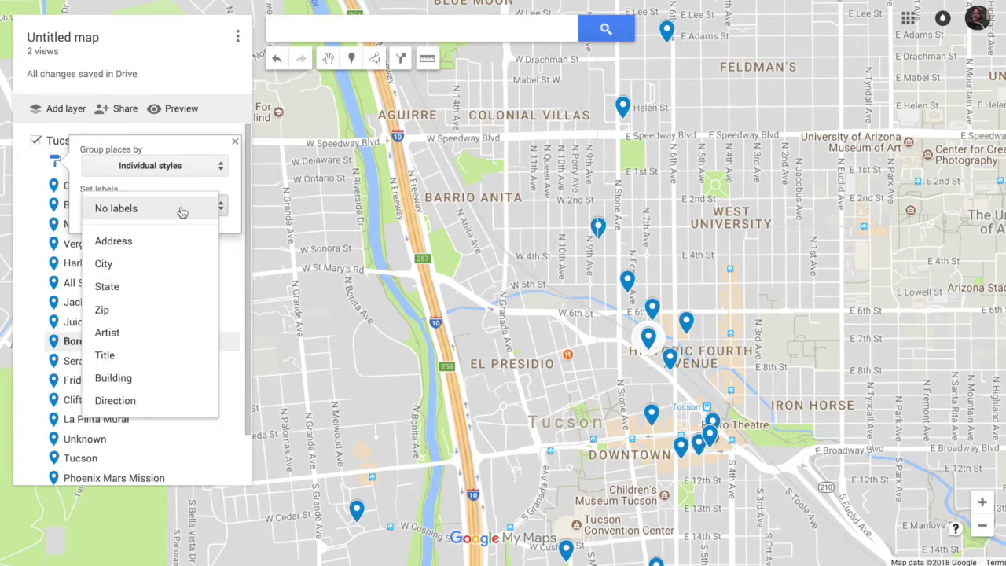
click(183, 208)
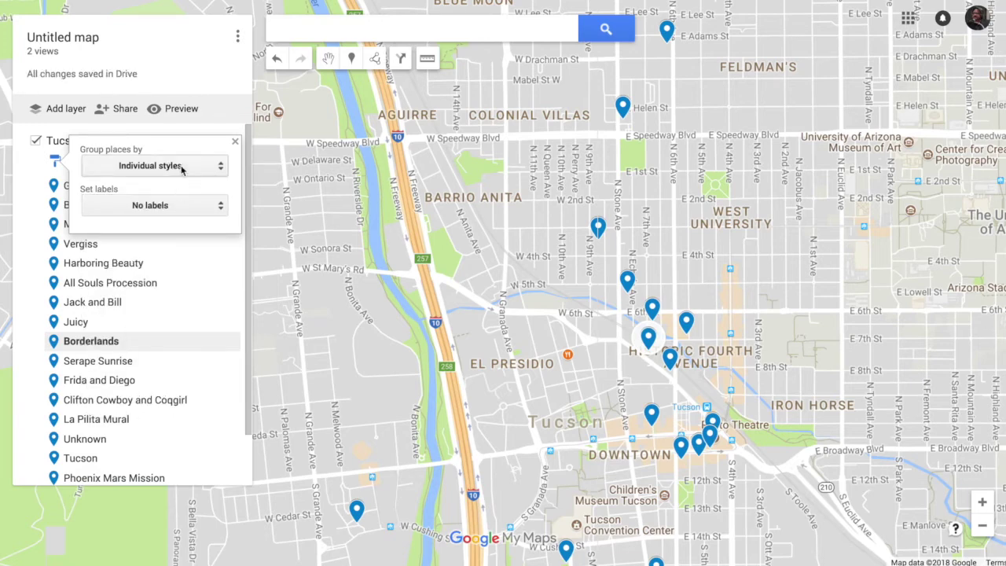
click(180, 166)
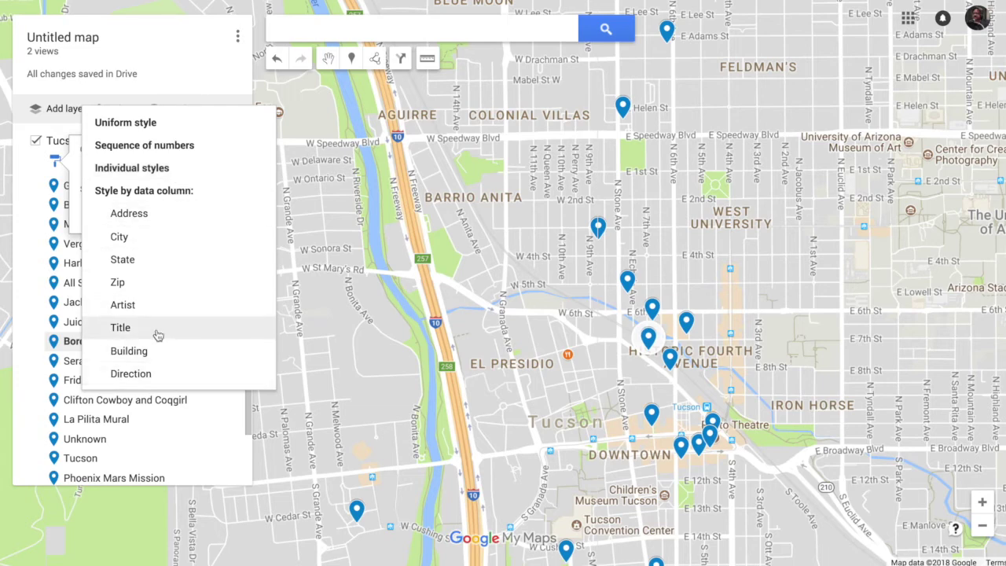
click(149, 305)
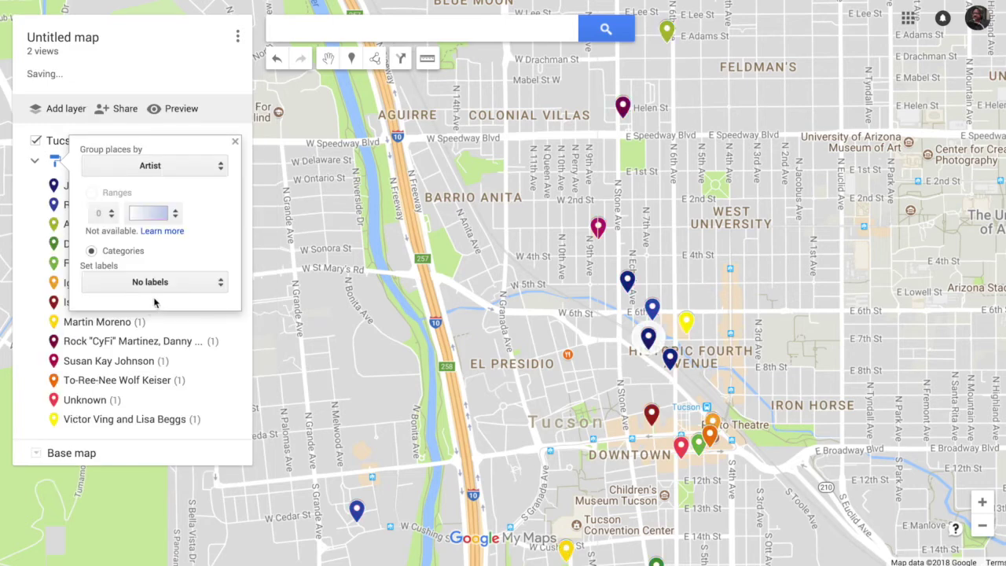
Group the Tucson Murals places by Uniform style, label the markers with the Title column and close the style settings.
click(168, 165)
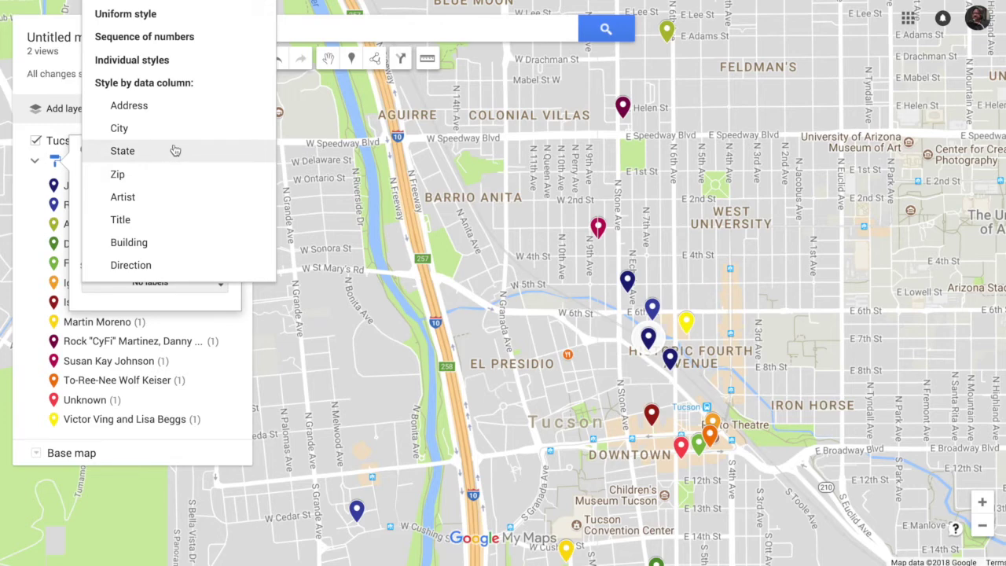
click(150, 18)
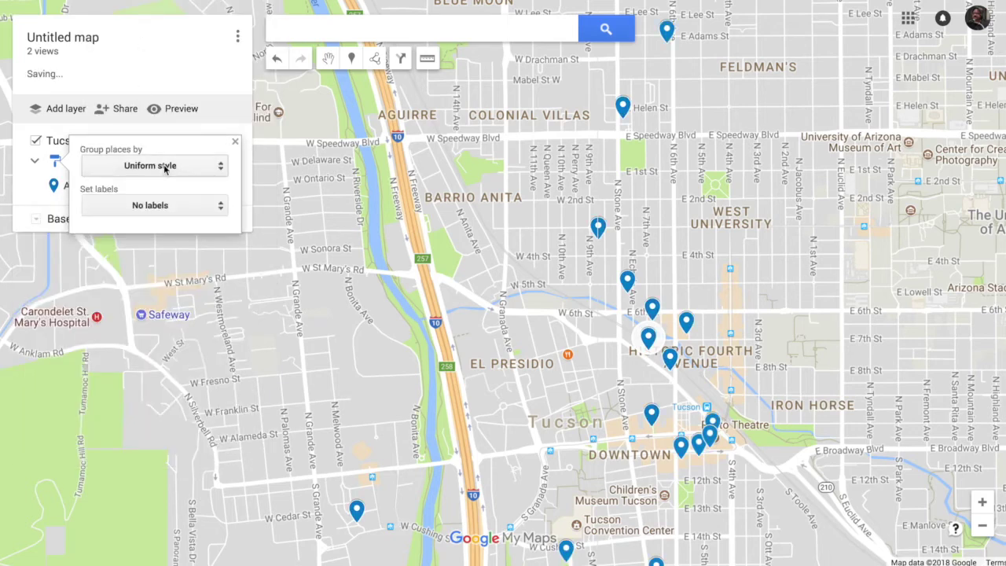
click(180, 207)
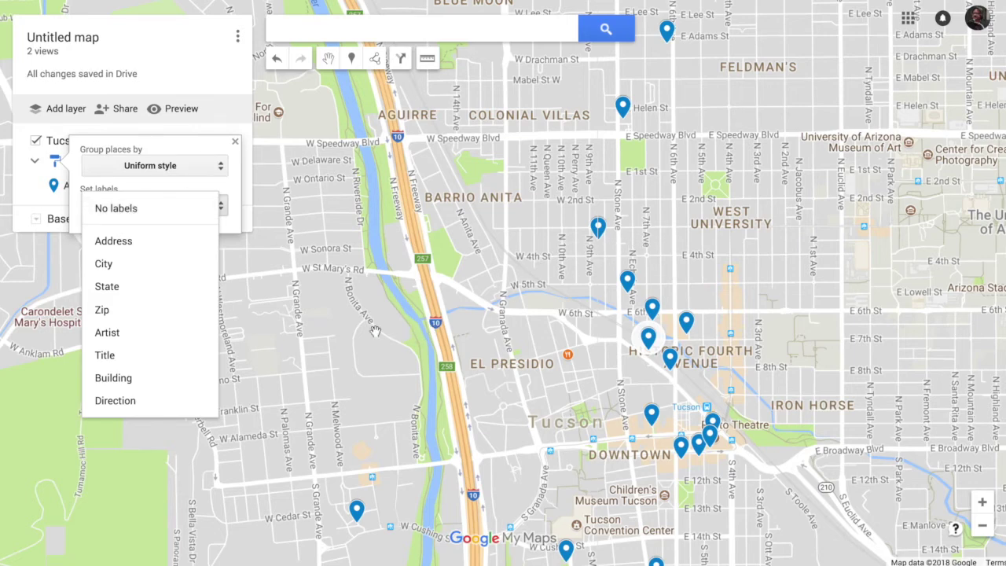
click(115, 363)
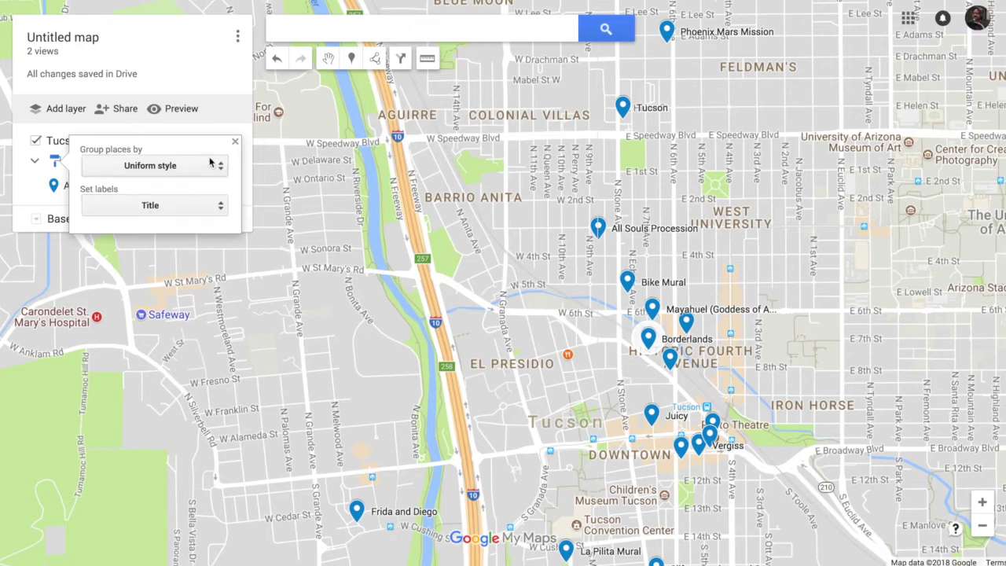
click(235, 142)
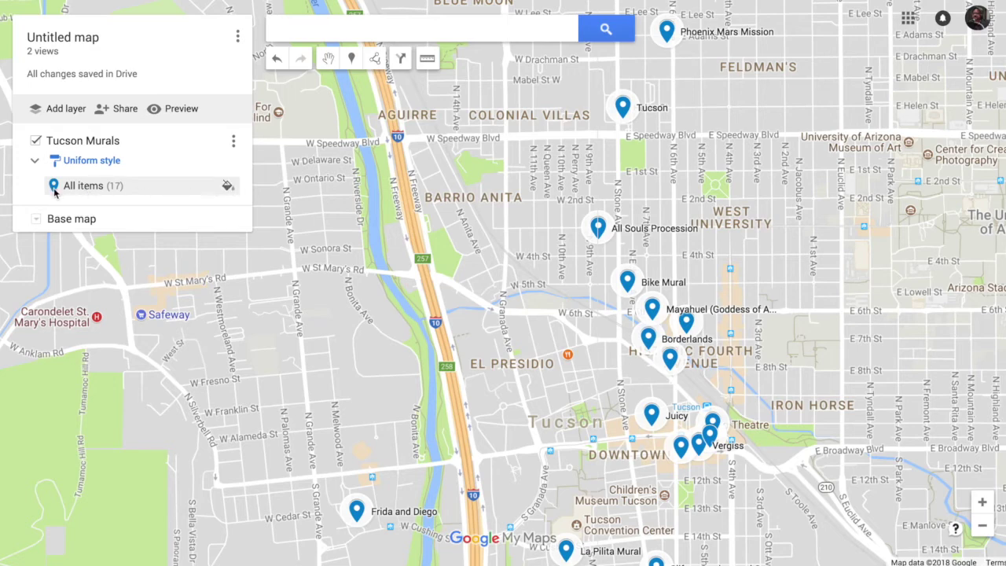
Color all items in the Tucson Murals layer dark purple and use the standard pin icon.
click(227, 186)
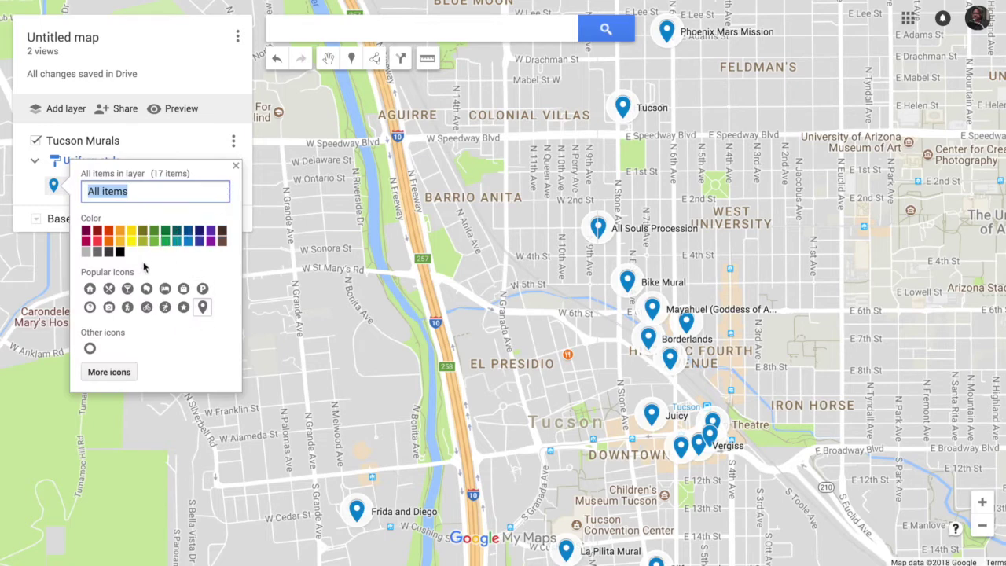
click(85, 231)
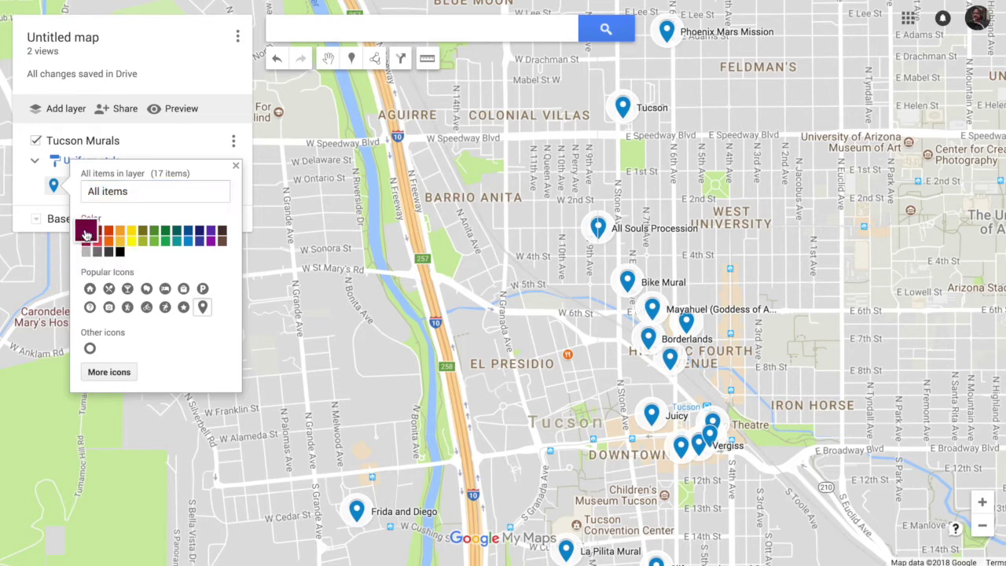
click(204, 313)
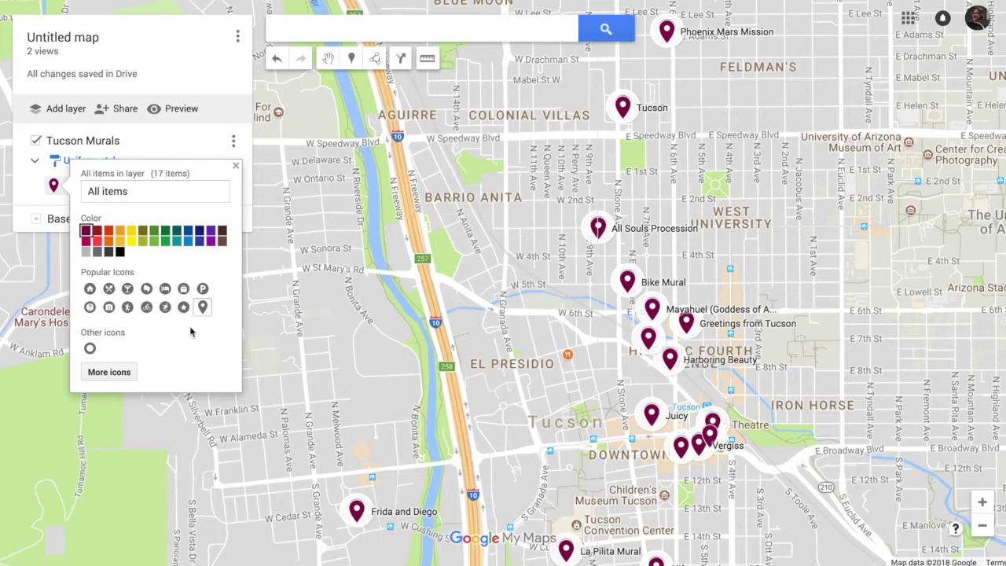
Look through the icon categories from Sports and Recreation to Animals and the custom icon import options, then close the marker style settings.
click(110, 372)
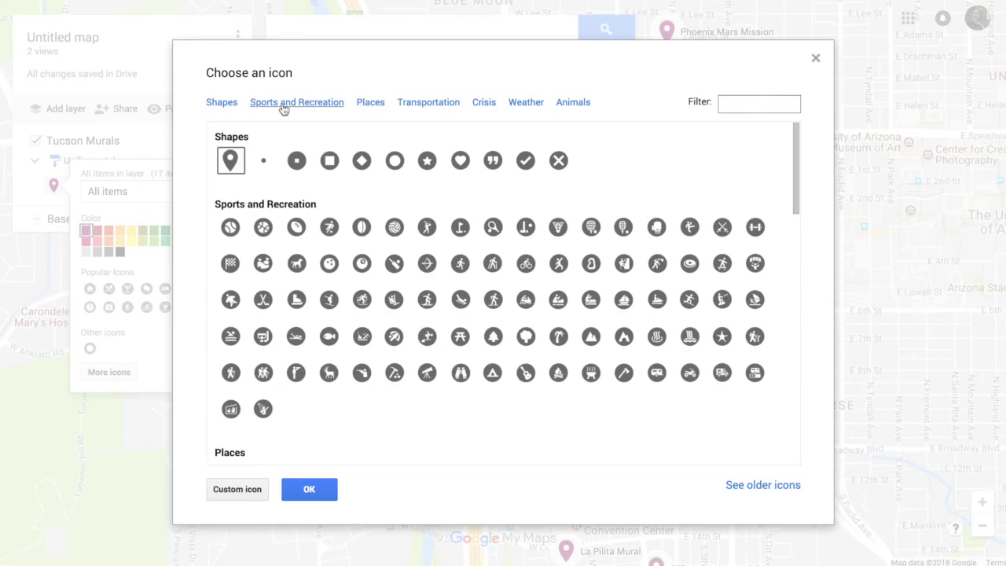
click(308, 107)
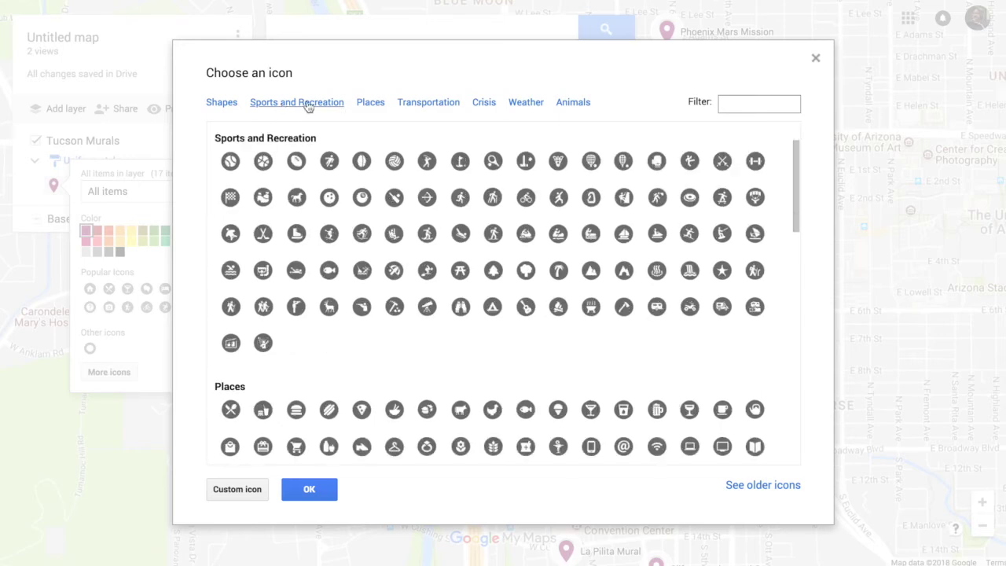
click(372, 108)
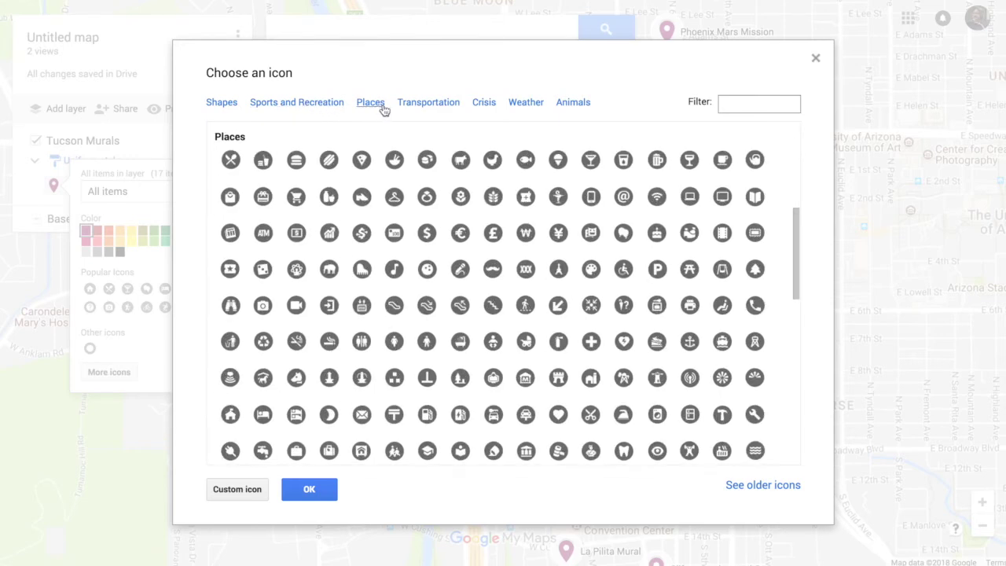
click(416, 107)
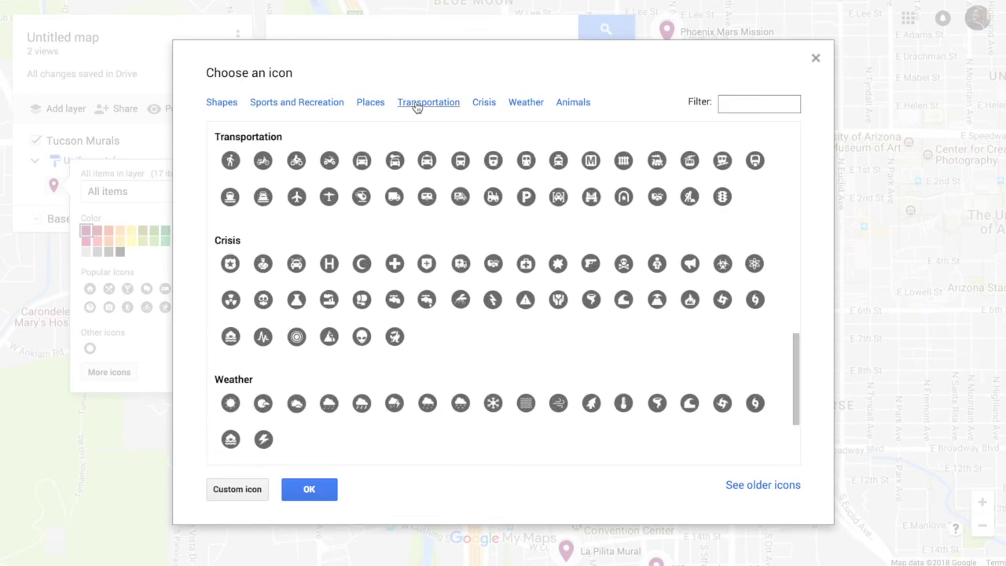
click(485, 105)
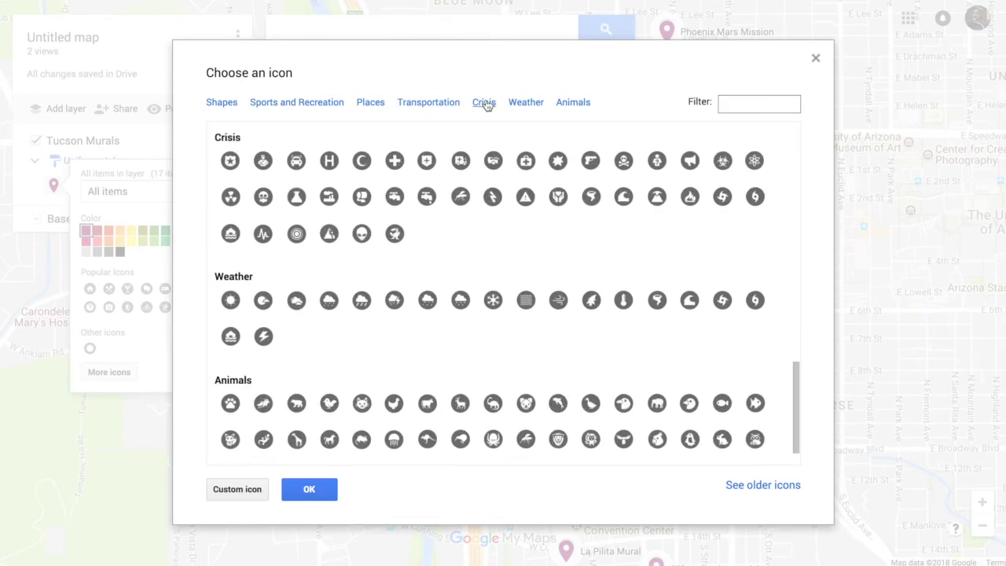
click(526, 103)
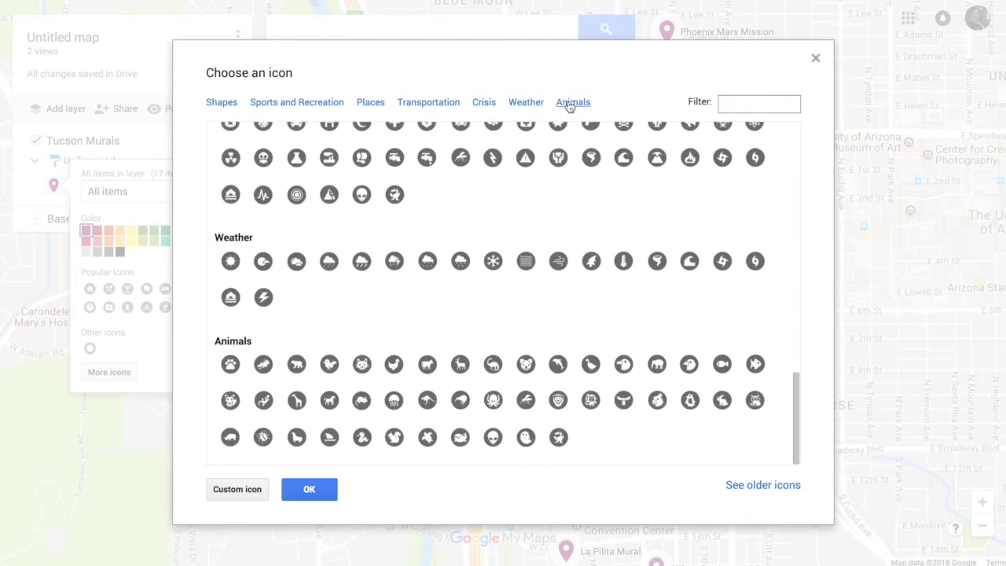
click(238, 489)
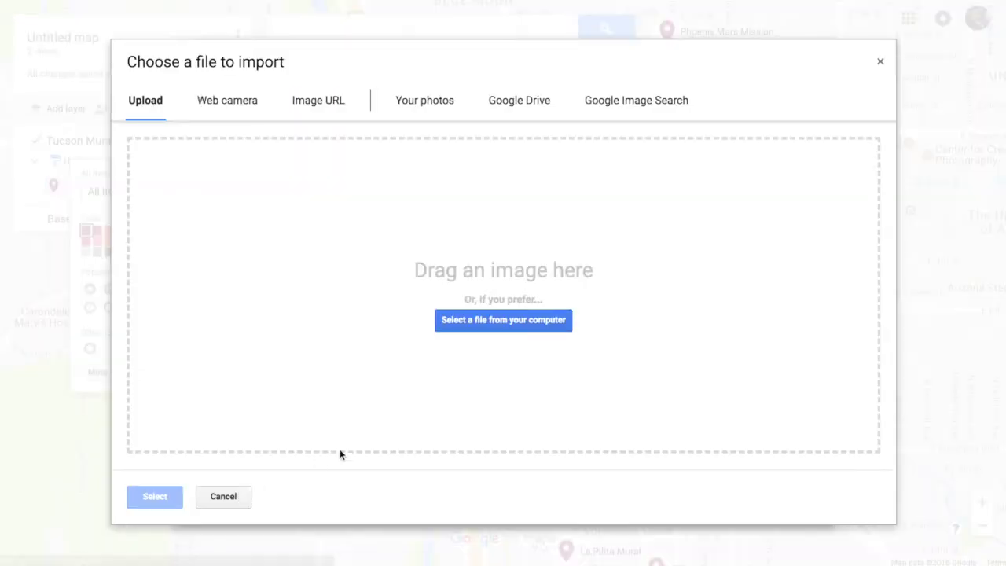
click(880, 64)
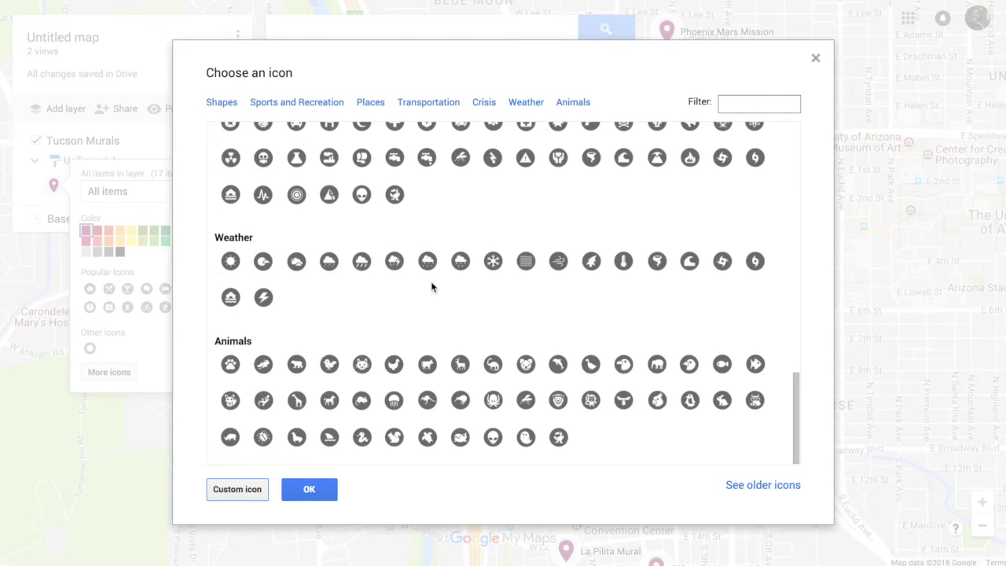
click(815, 59)
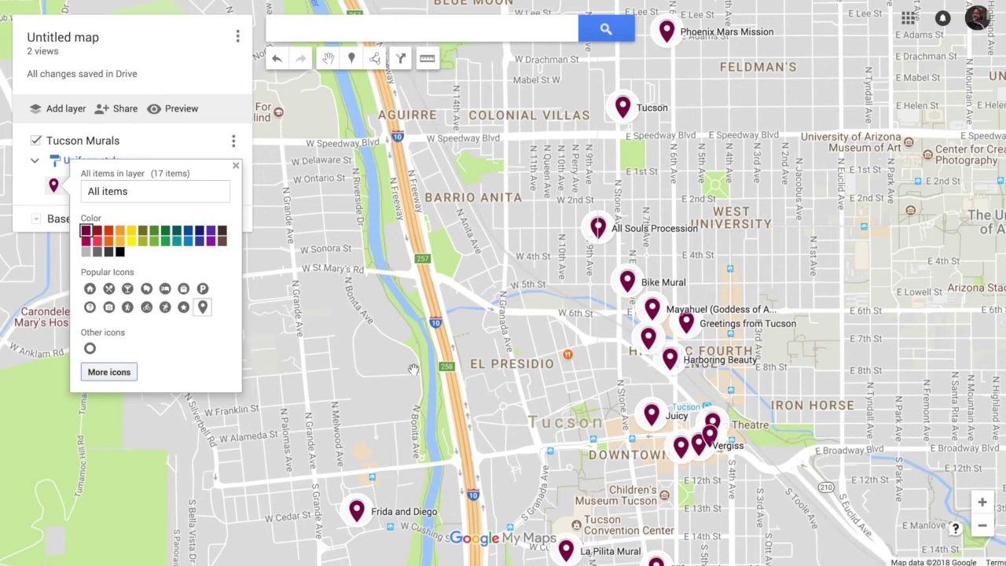
click(235, 166)
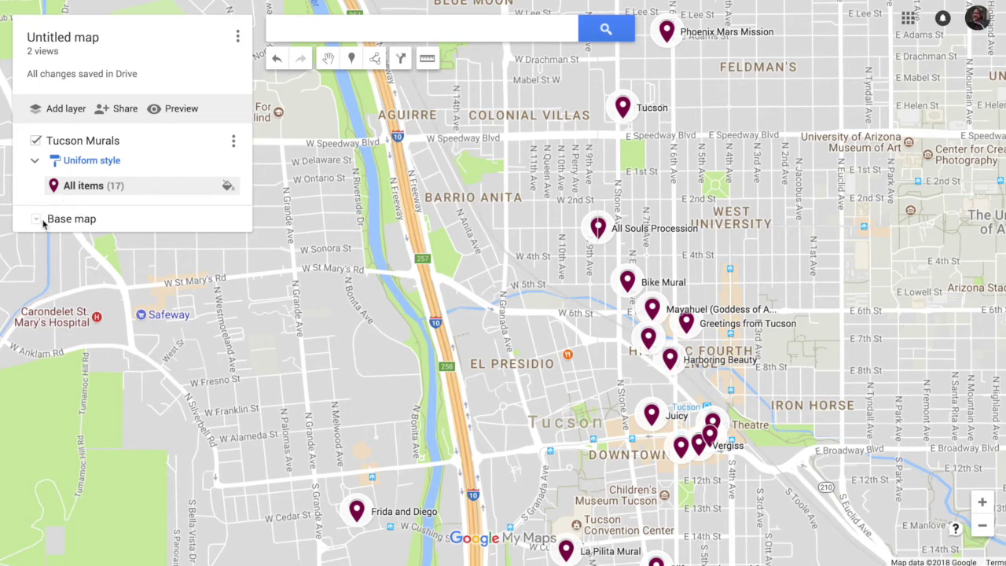
Title the map "The Murals of Tucson" and save it.
click(82, 41)
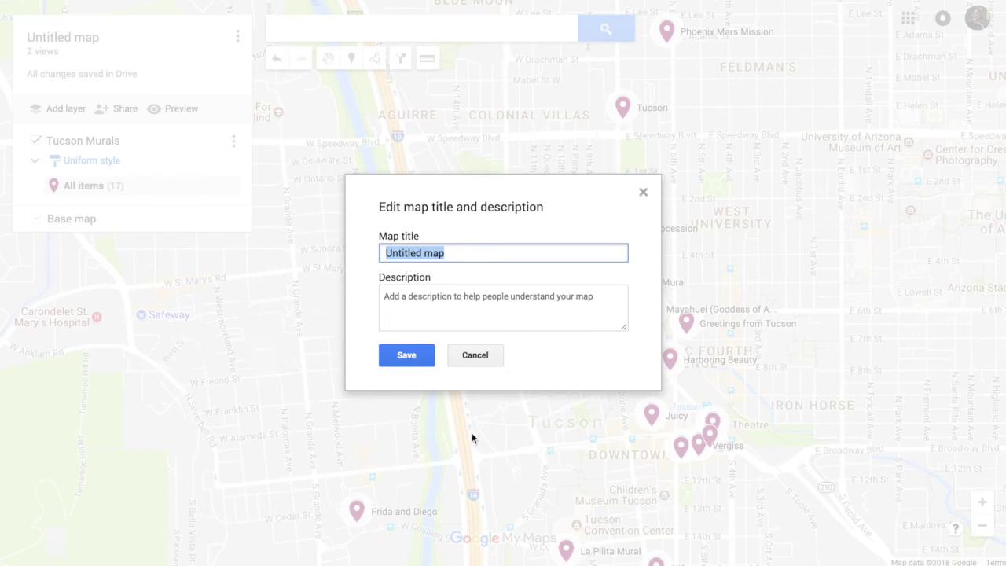
text(Tucson )
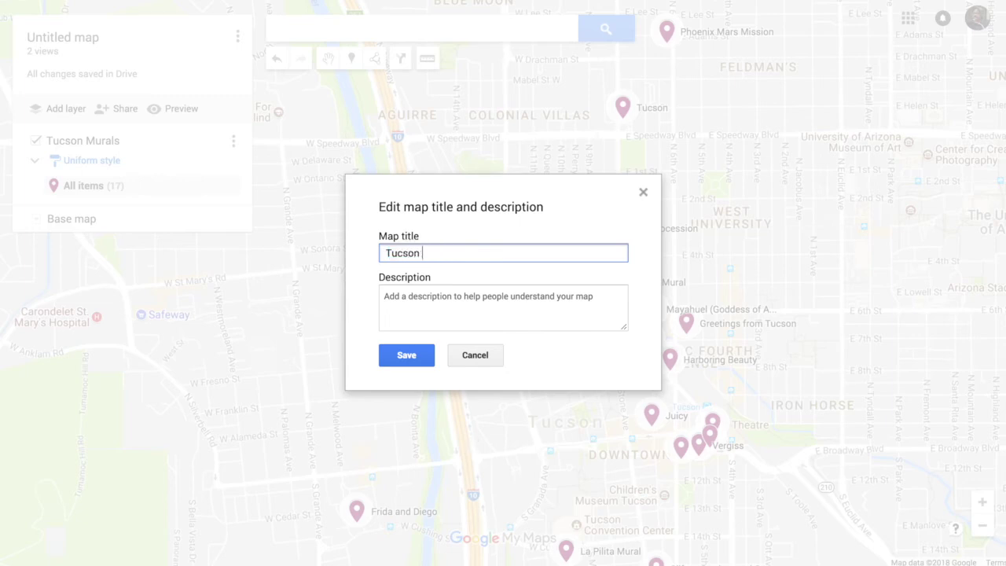
text(Murla)
text(als)
double_click(390, 253)
key(BackSpace)
text(The Murals of Tucson)
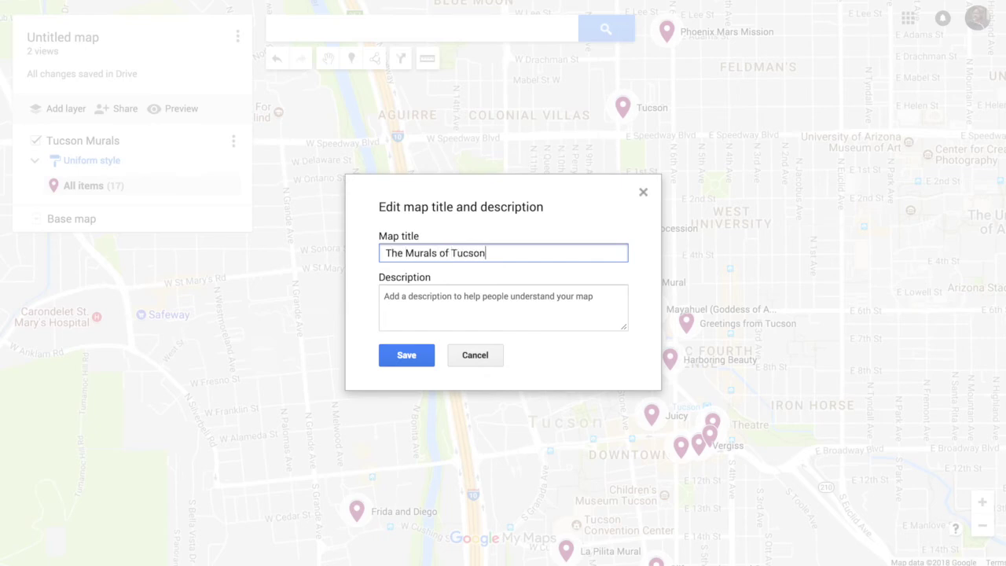
click(411, 354)
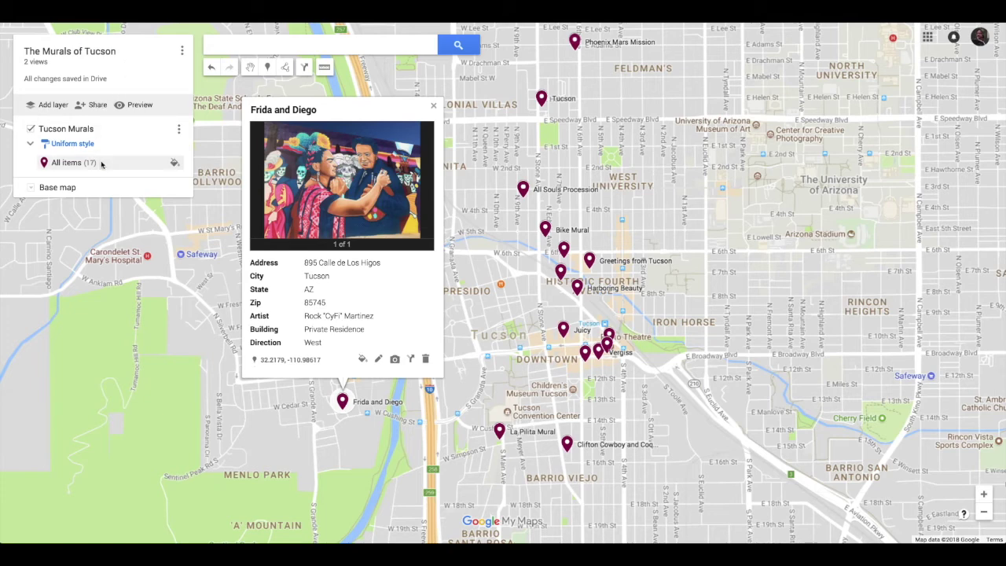
Share the map with anyone who has the link, with view-only access, and copy the sharing link.
click(93, 105)
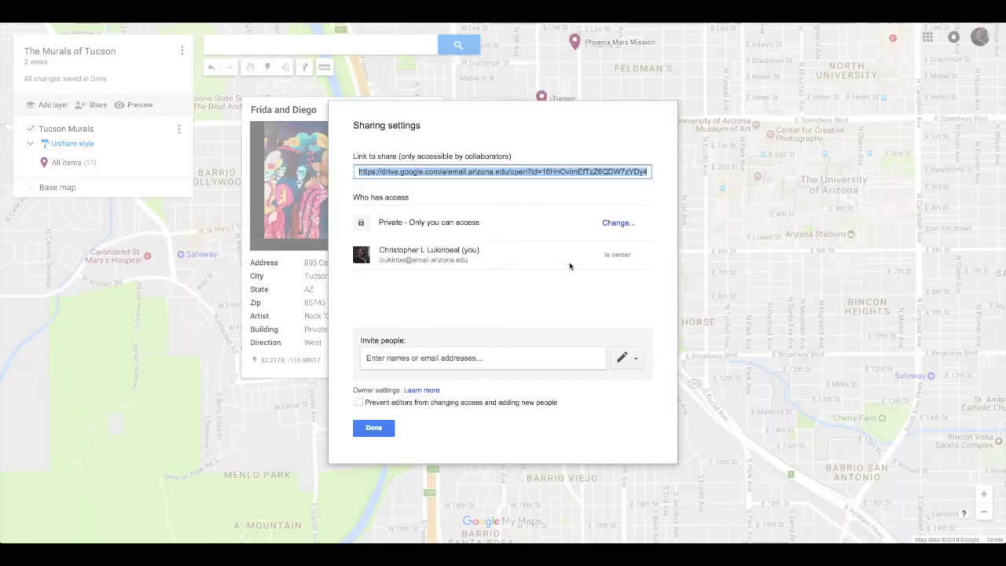
click(617, 224)
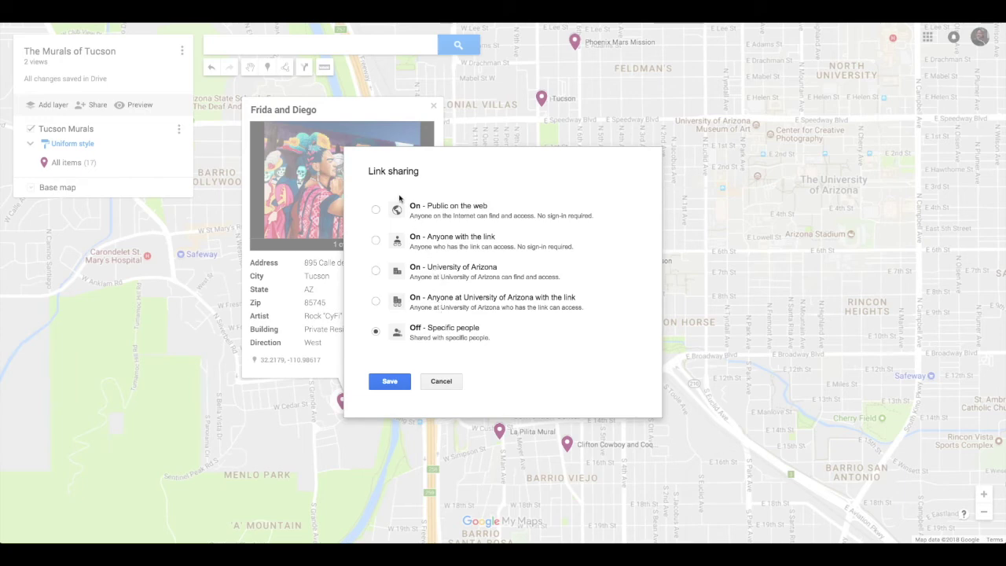
click(376, 242)
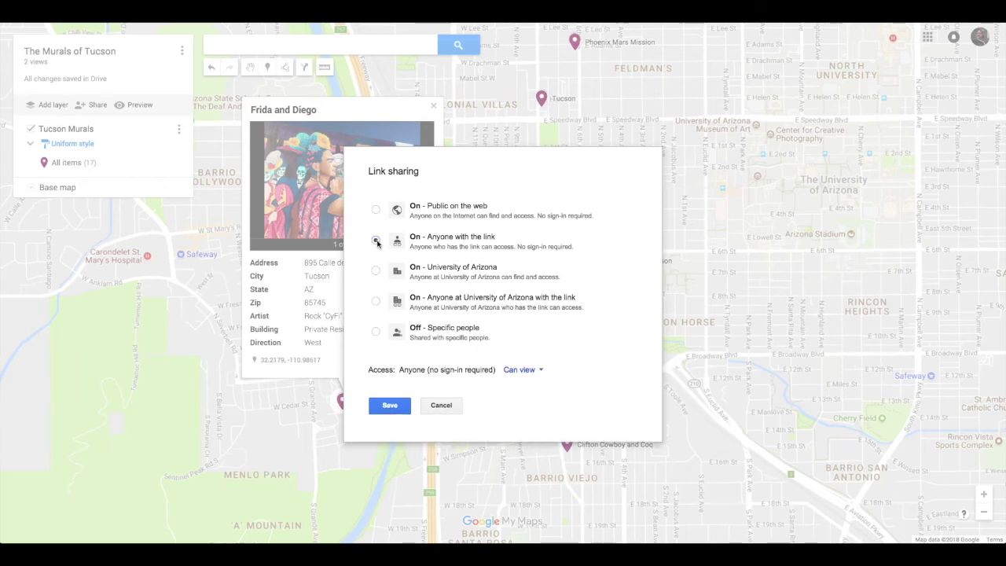
click(519, 378)
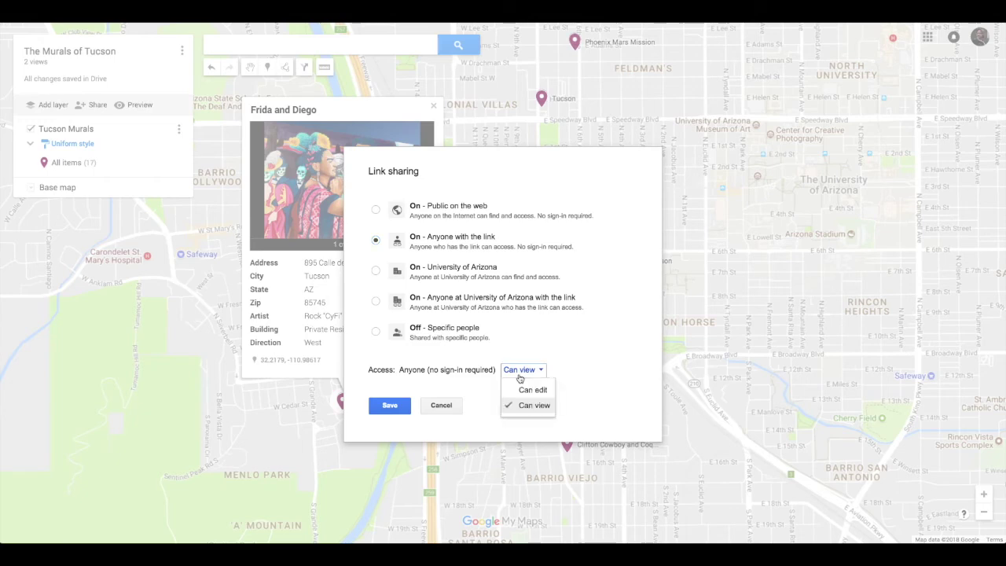
click(520, 376)
click(520, 375)
click(541, 405)
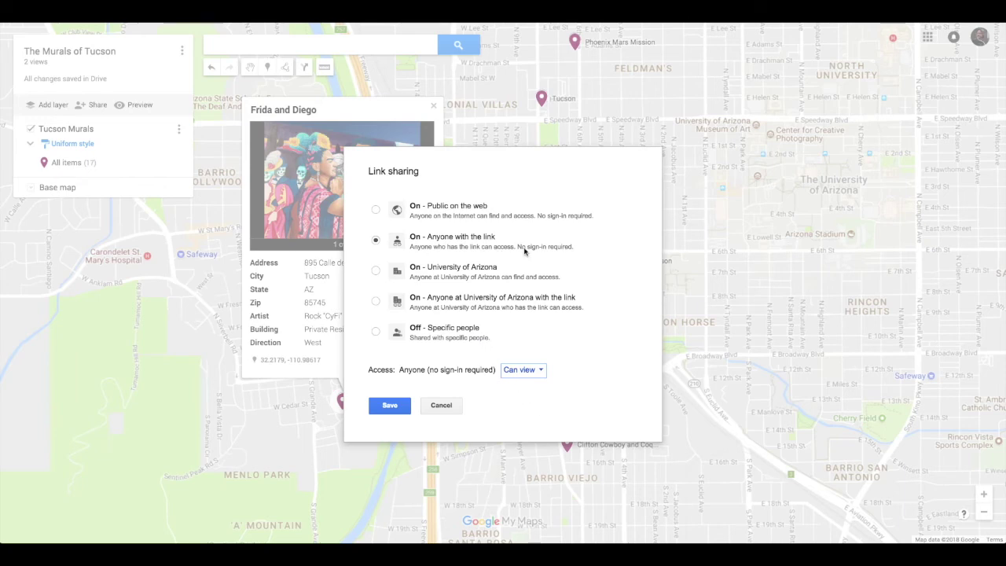
click(390, 405)
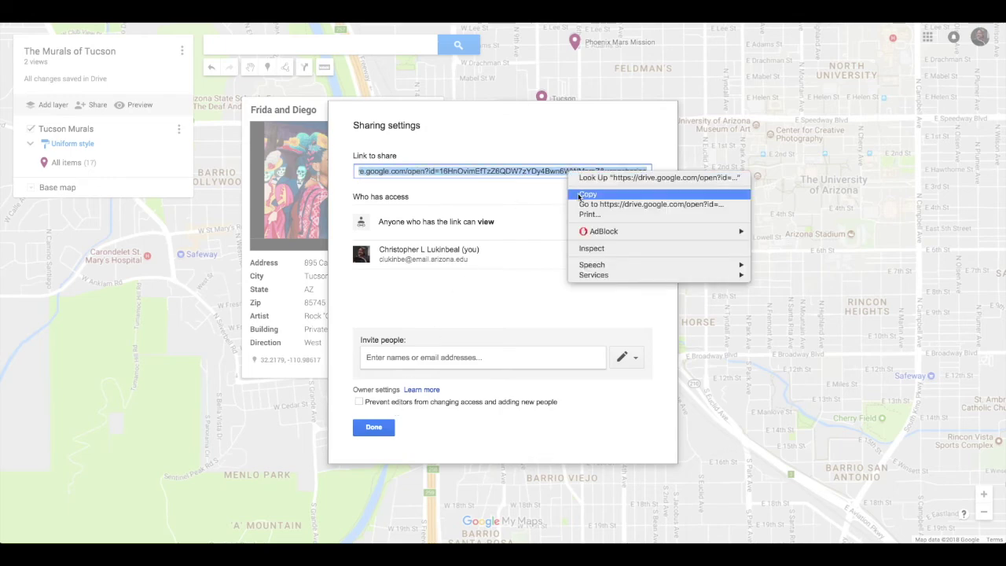
click(579, 195)
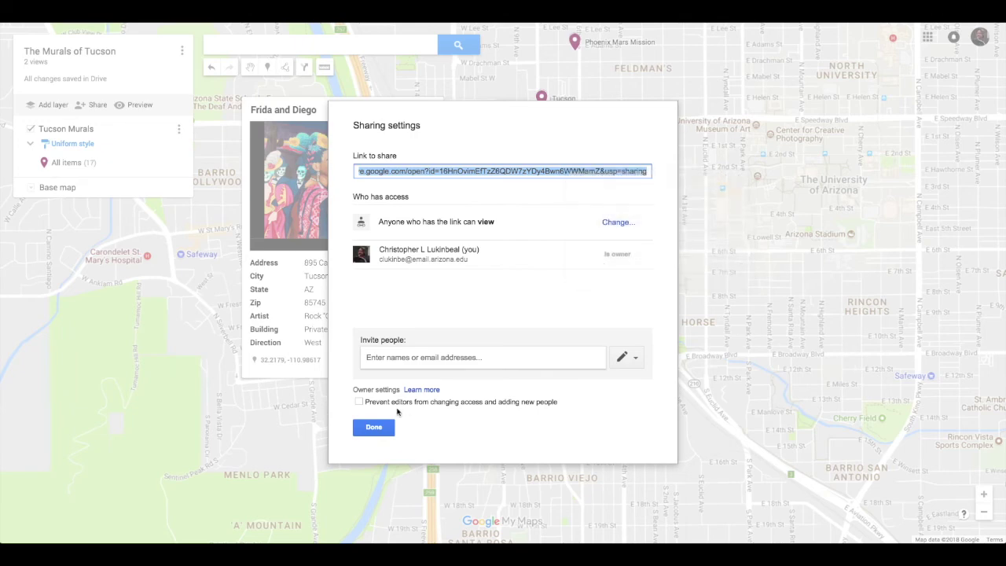
click(405, 358)
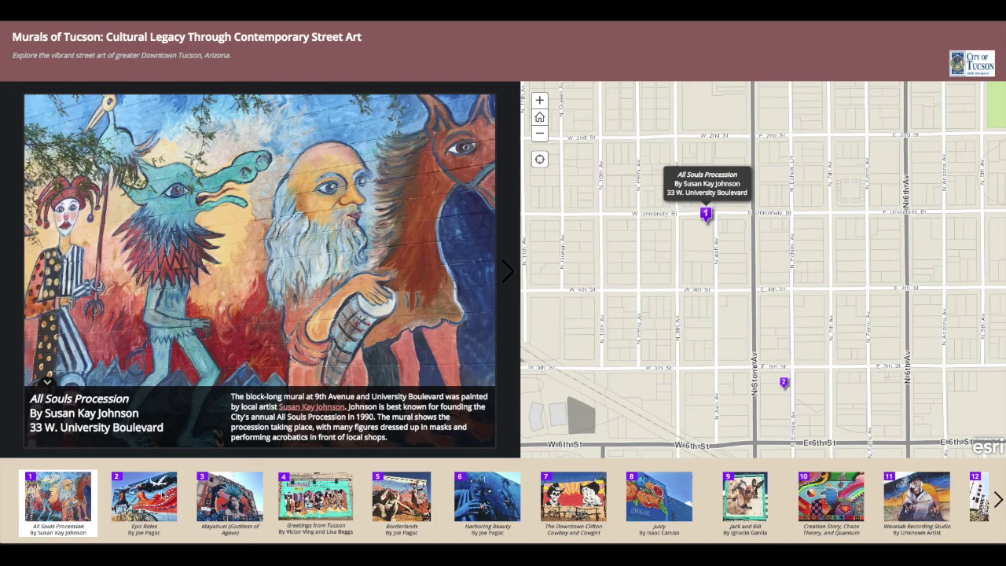
In the Esri Murals of Tucson story map, view the Epic Rides, Mayahuel, Greetings from Tucson, Borderlands and Harboring Beauty entries.
click(144, 497)
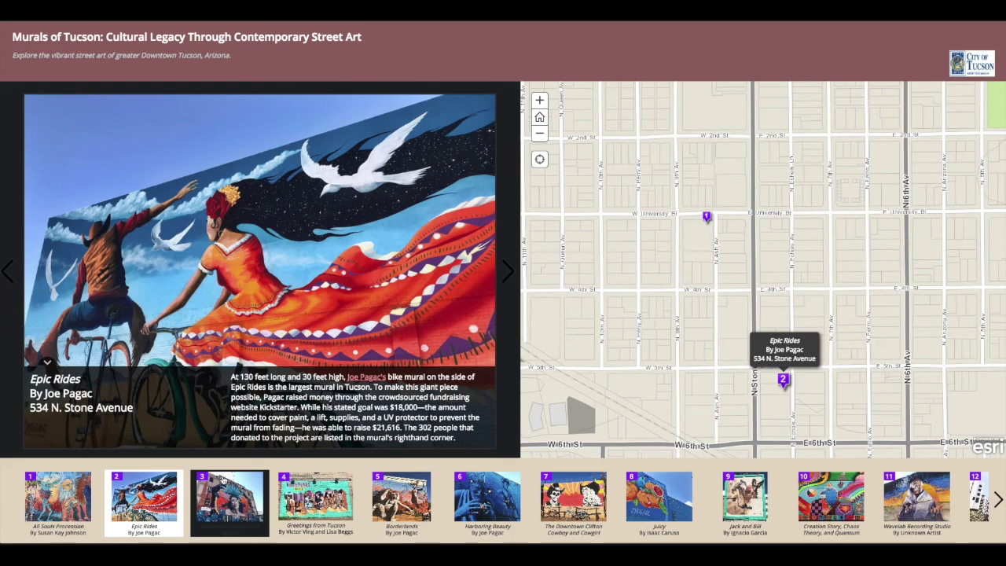
click(230, 496)
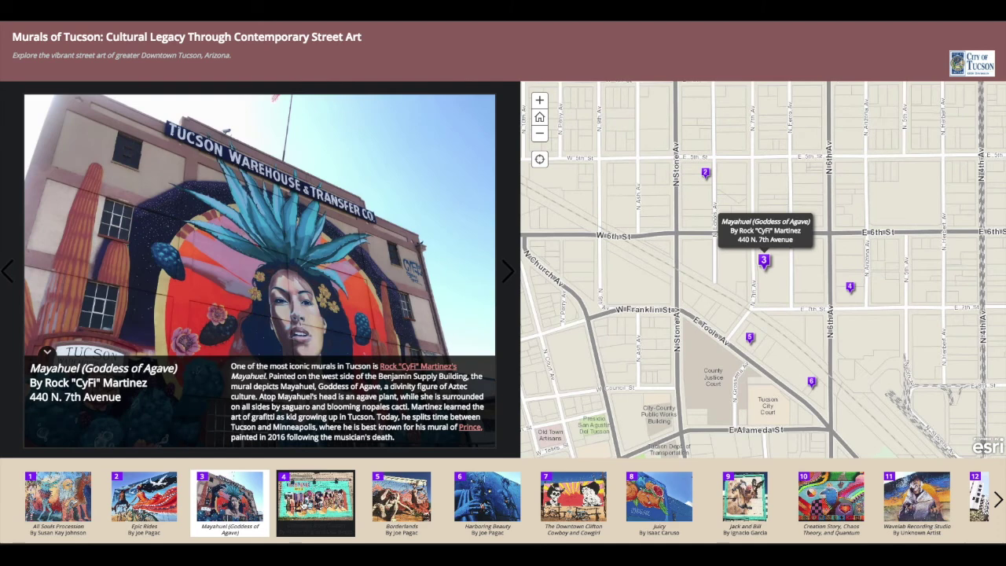
click(315, 496)
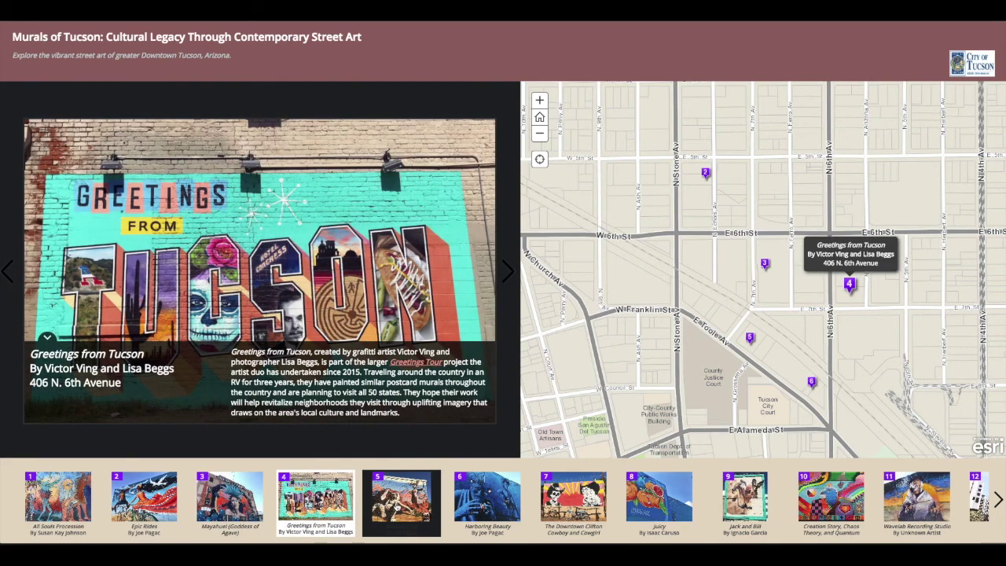
click(401, 500)
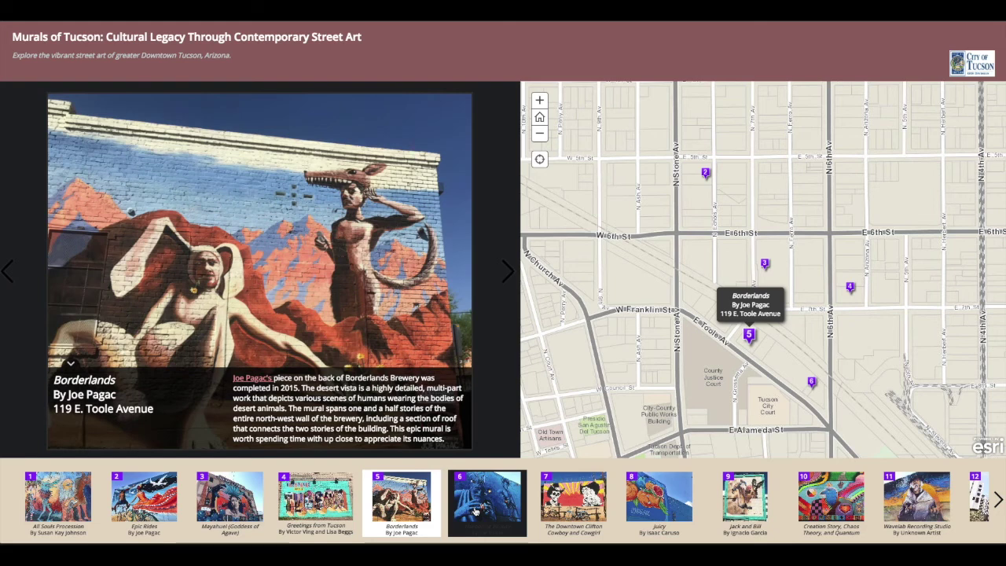
click(475, 511)
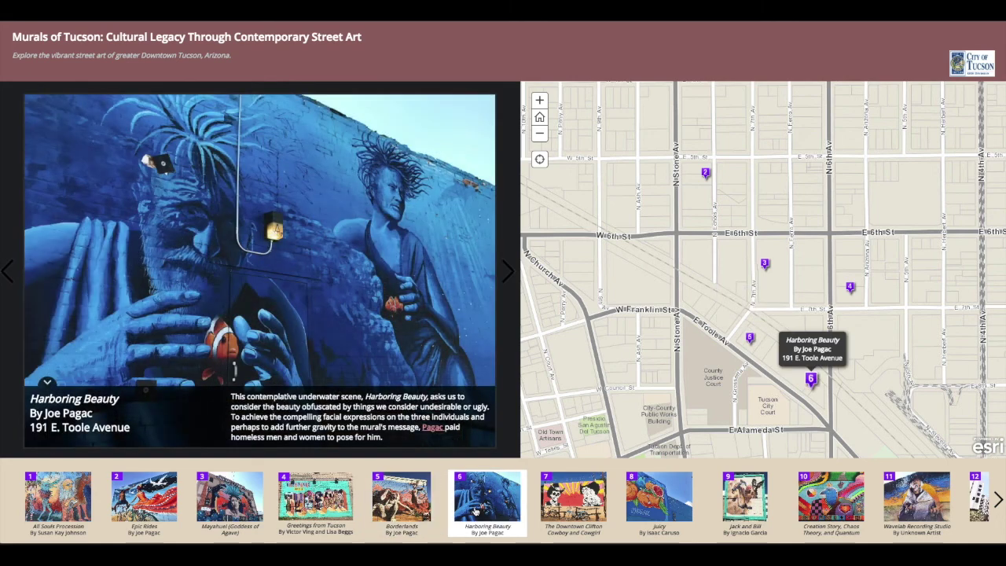